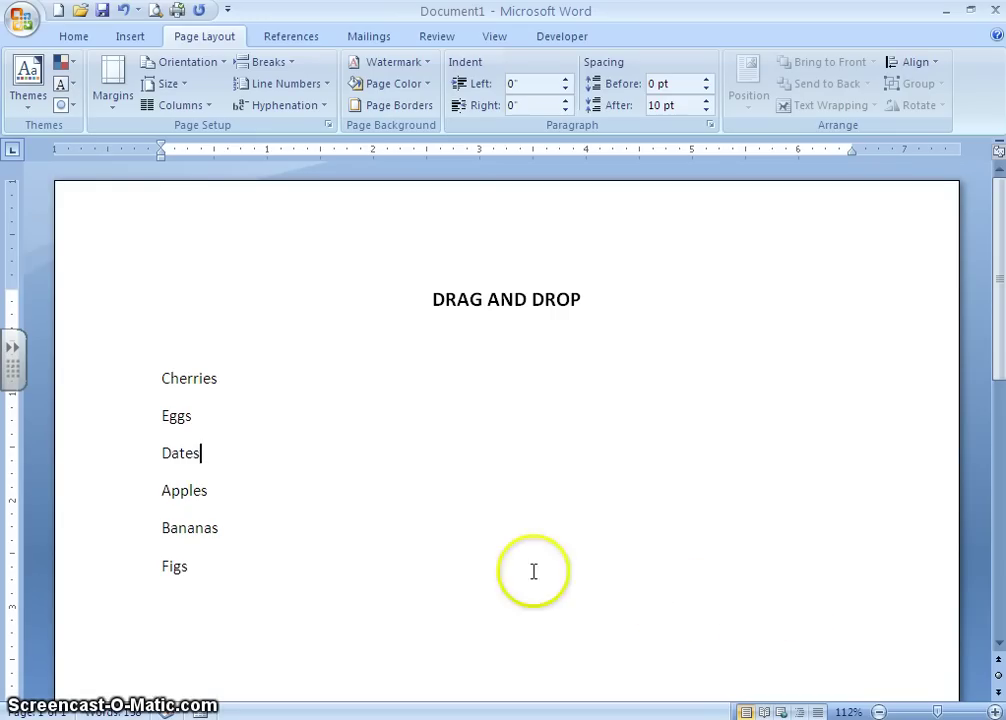
Move the Apples line to the start of the fruit list, above Cherries
left_click_drag(158, 488, 211, 492)
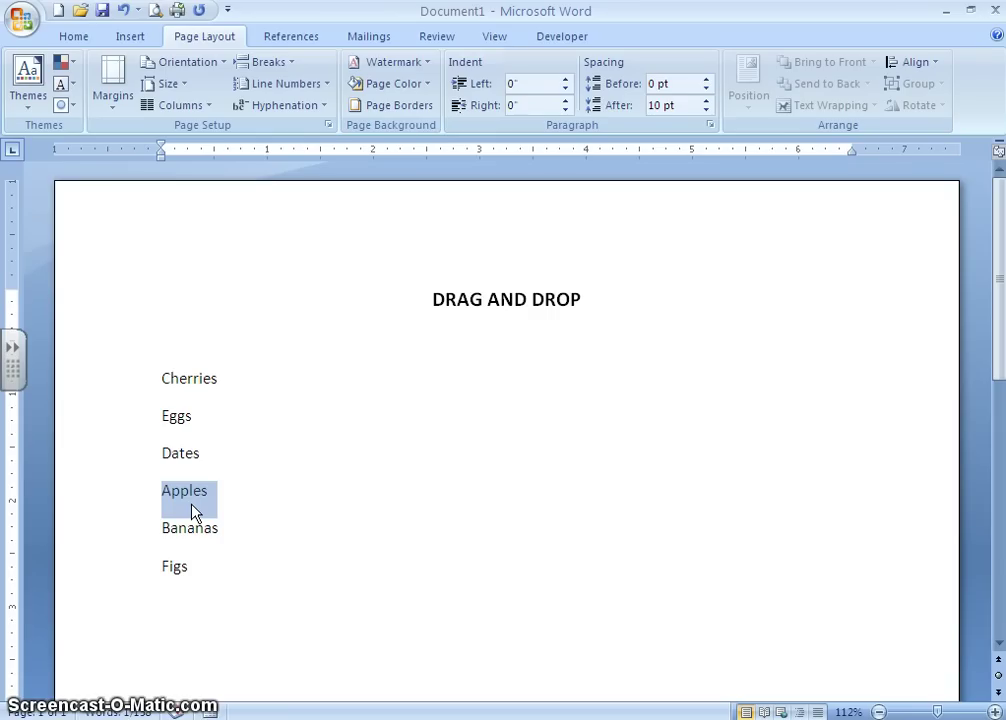
left_click_drag(195, 510, 185, 500)
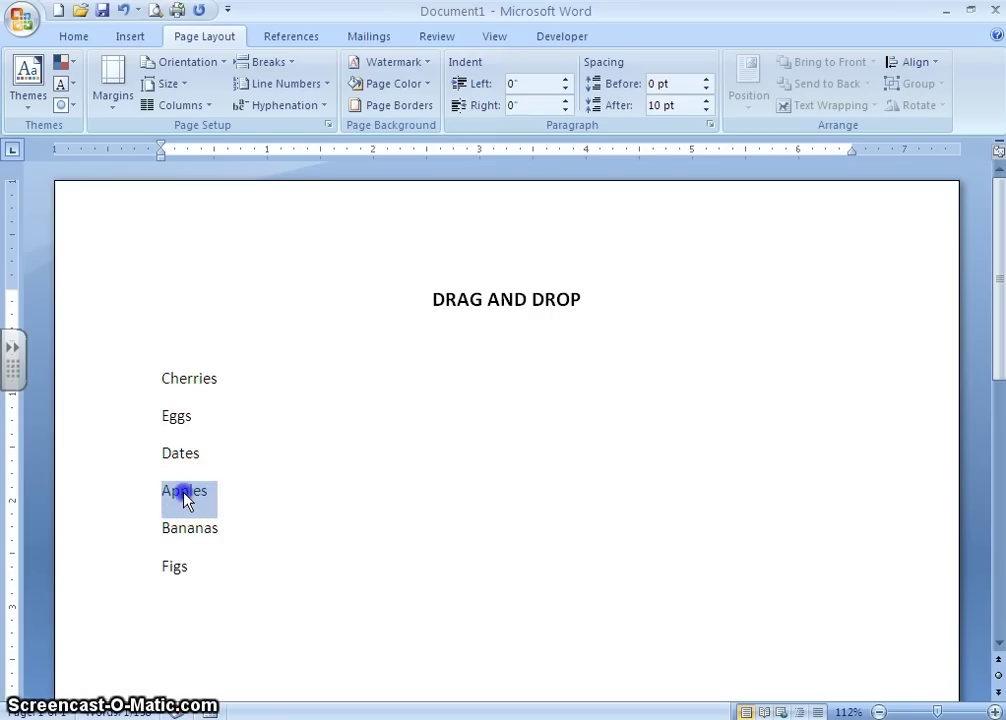
left_click_drag(184, 492, 162, 381)
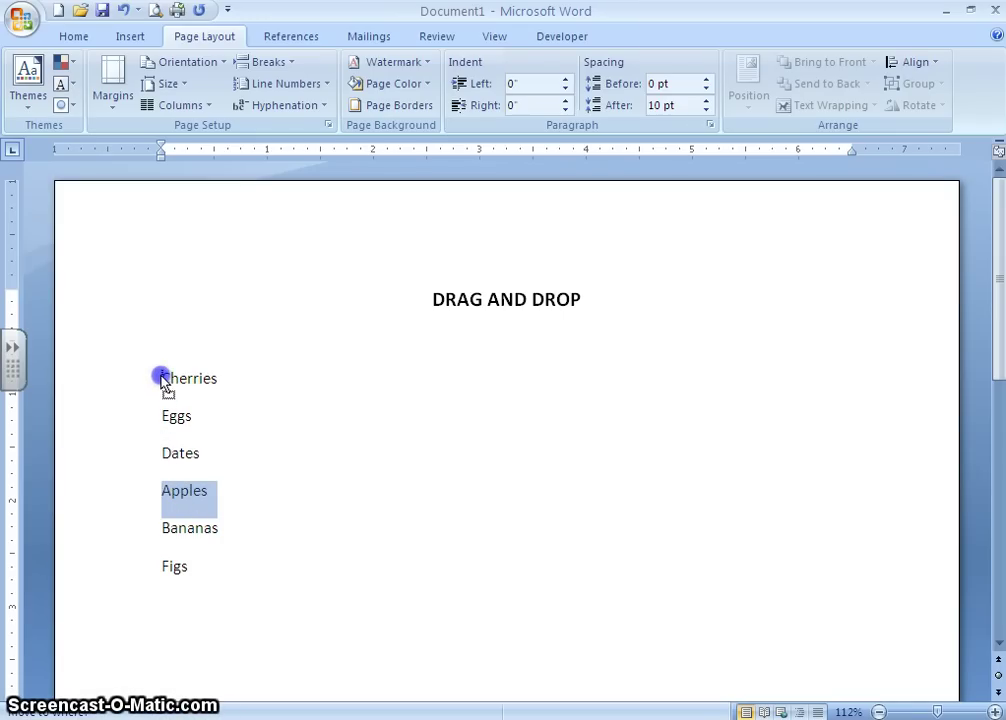
left_click_drag(162, 381, 162, 382)
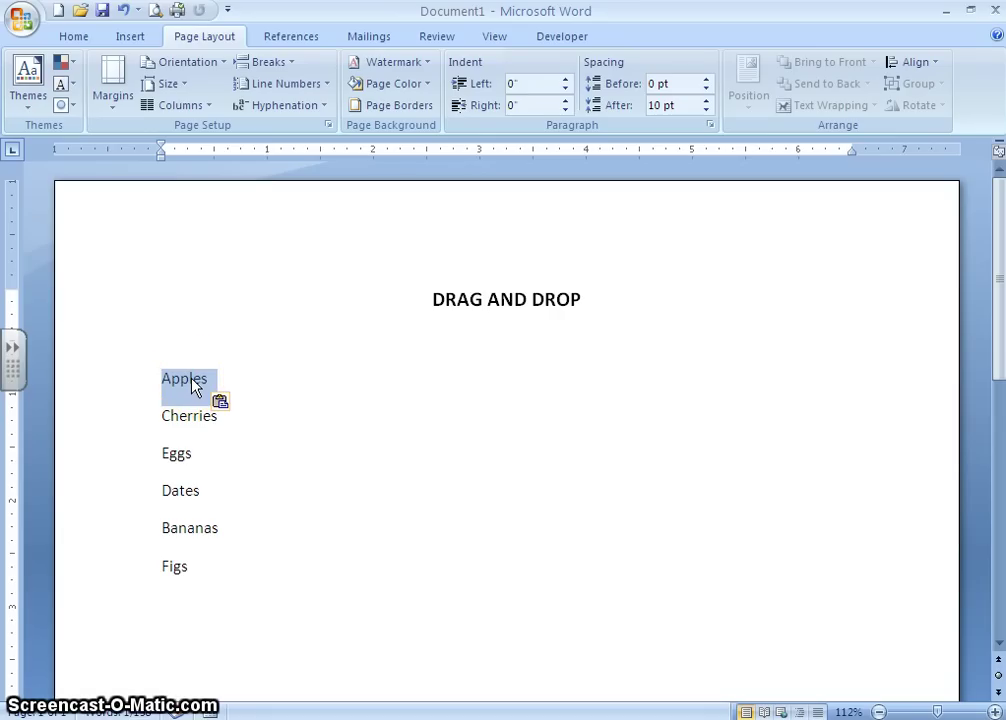
mouse_move(197, 385)
left_mouse_down()
mouse_move(160, 396)
mouse_move(153, 474)
mouse_move(172, 501)
mouse_move(170, 427)
mouse_move(185, 390)
left_mouse_up()
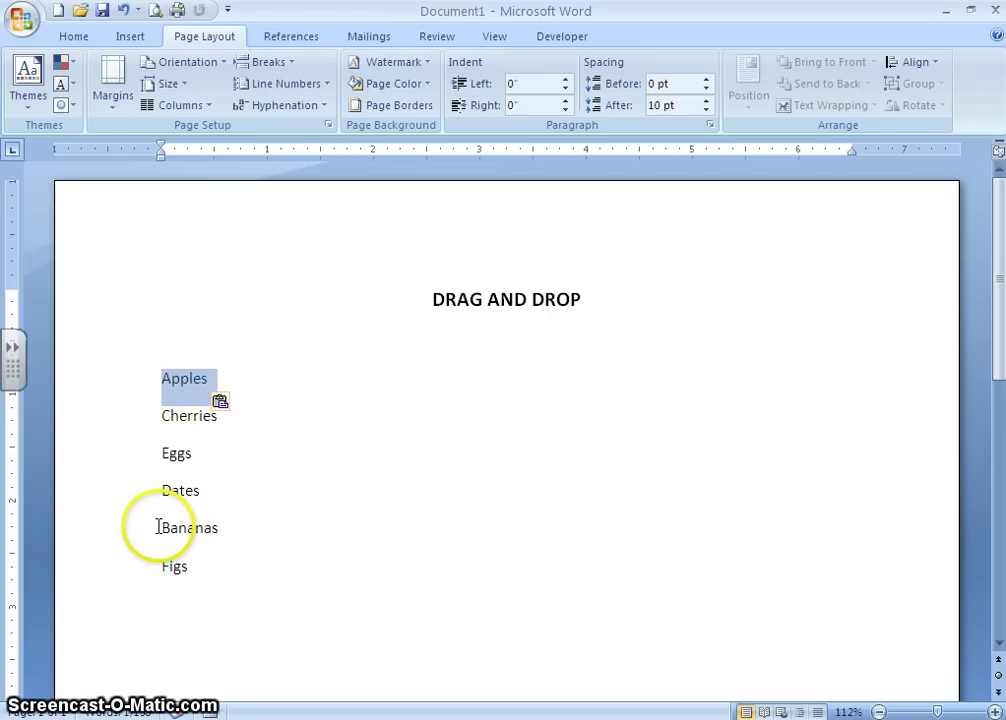
Move the Bananas line up so that it sits between Apples and Cherries
left_click_drag(158, 530, 234, 532)
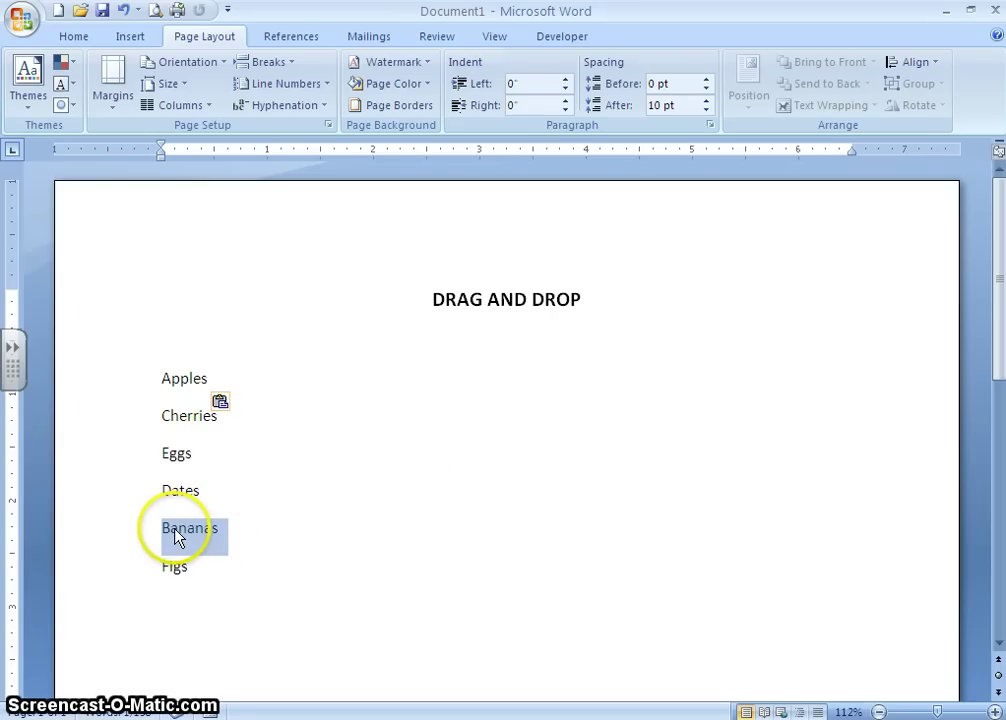
left_click_drag(175, 530, 175, 530)
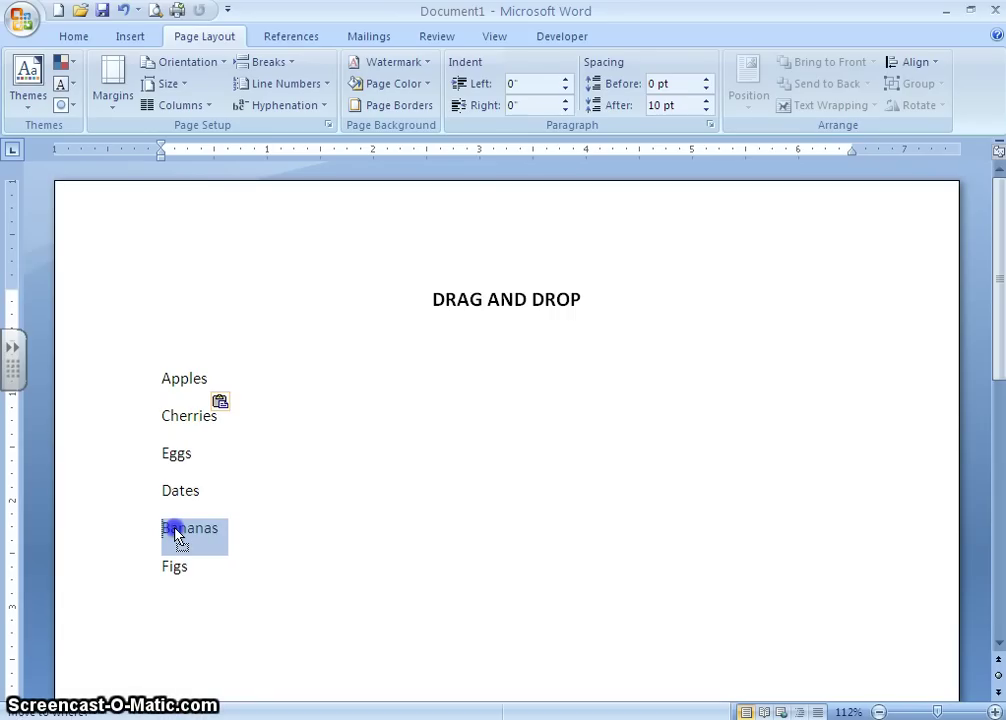
left_click_drag(175, 533, 160, 424)
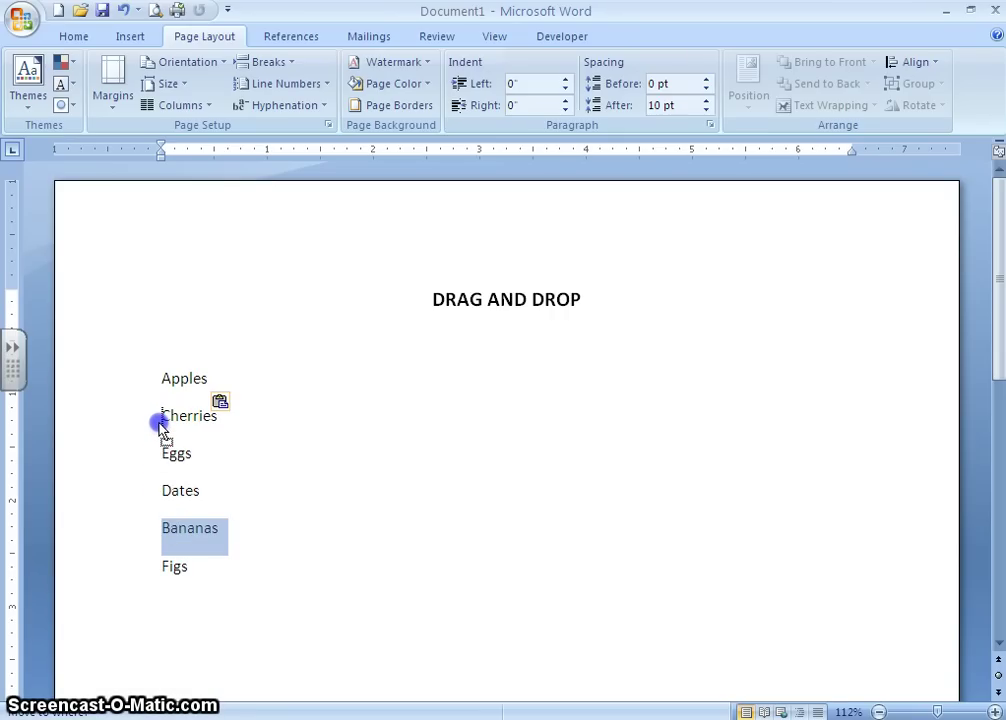
left_click_drag(160, 424, 161, 430)
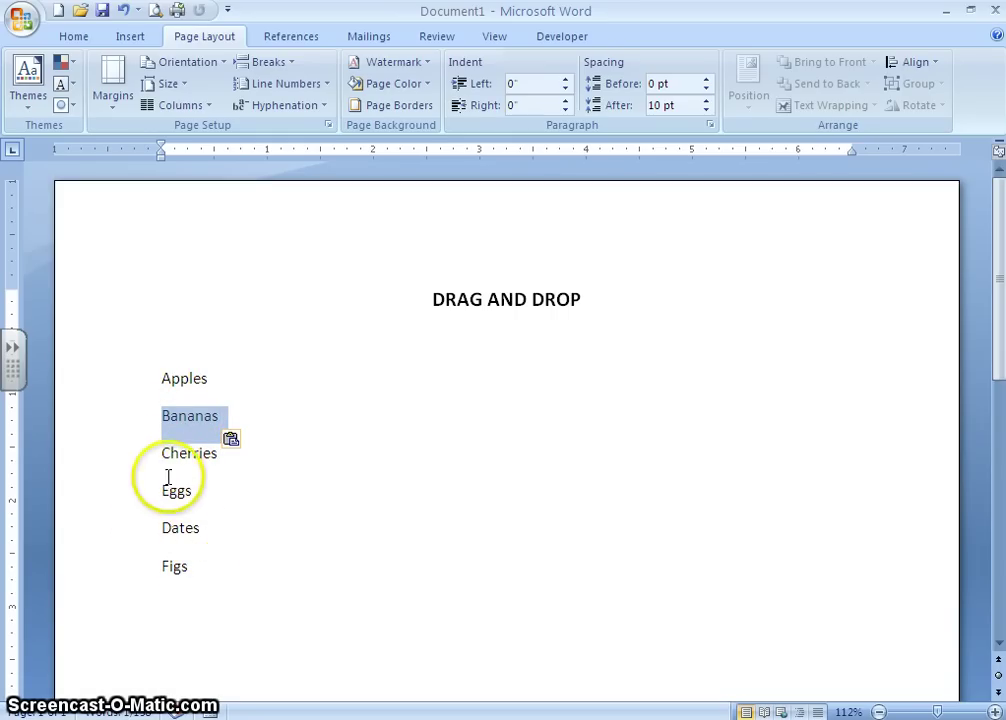
Move Dates ahead of Eggs, putting Eggs on its own line and removing the leftover blank line above Figs
left_click(164, 527)
left_click_drag(164, 527, 160, 493)
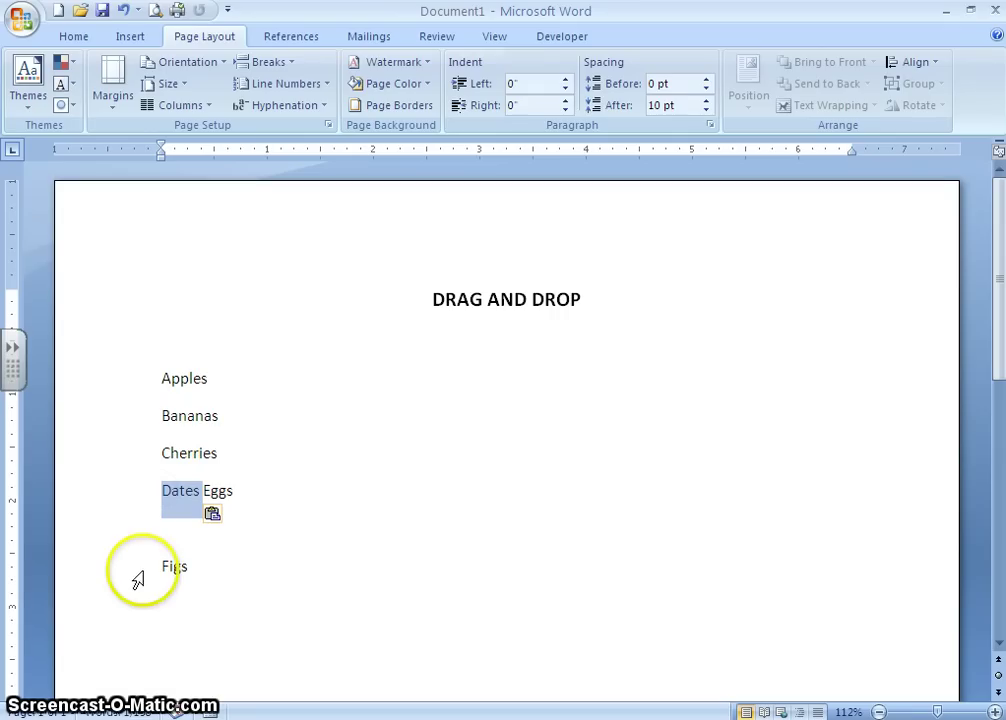
left_click(205, 490)
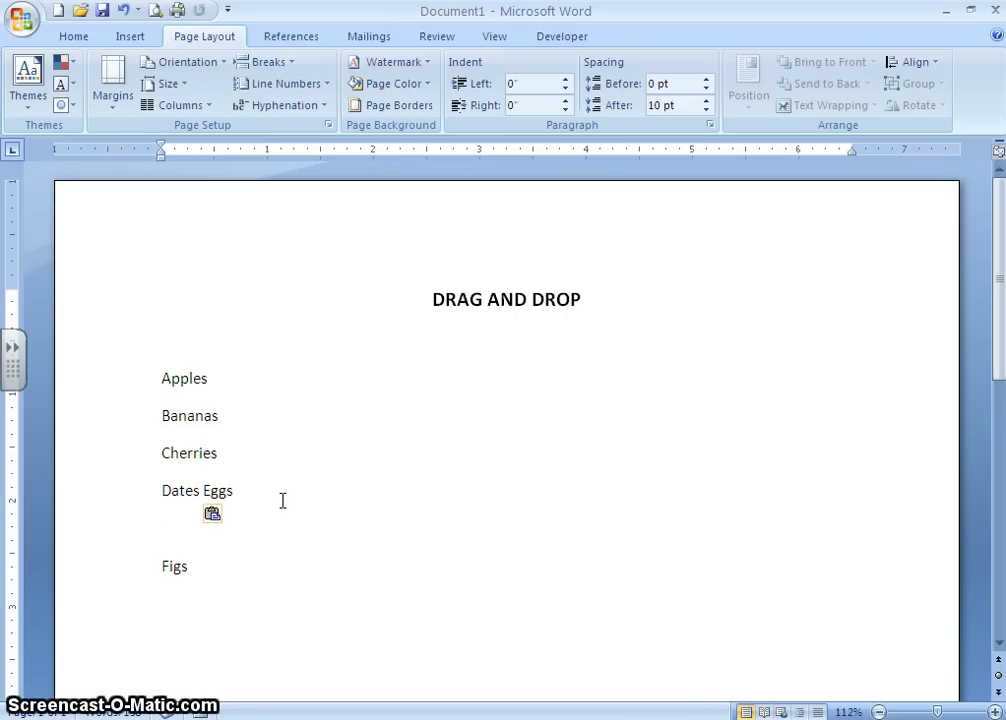
key("Return")
left_click(162, 565)
key("Delete")
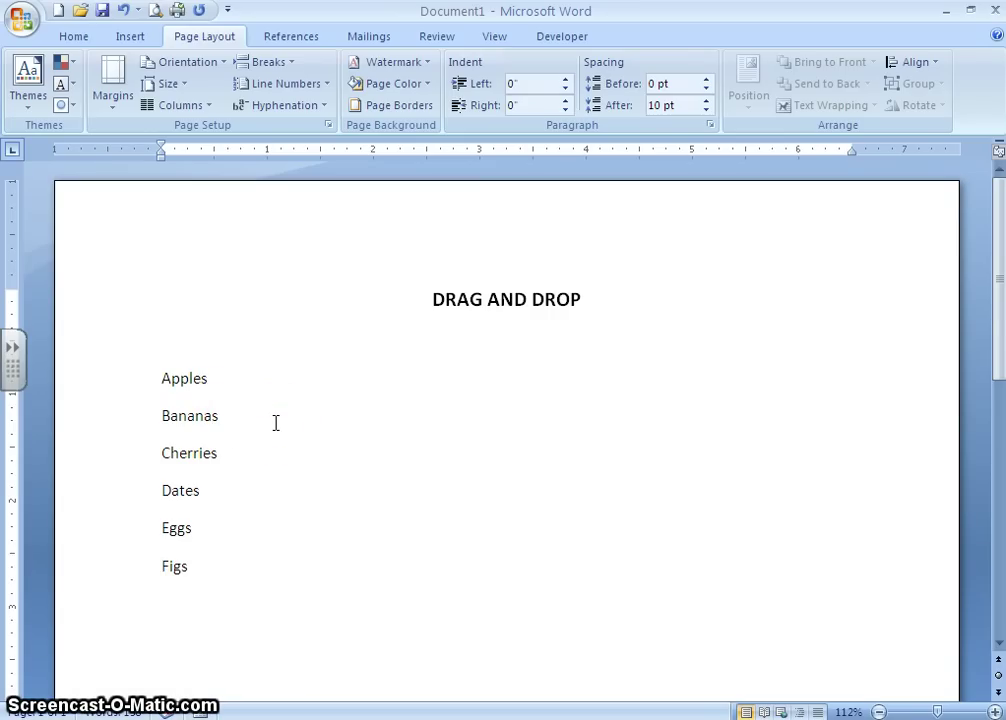
Move the article paragraph beginning "Colquitt gave up just 232 yards" above "The Packers gave up" paragraph, separating the two with a paragraph break
scroll(276, 423, "down", 8)
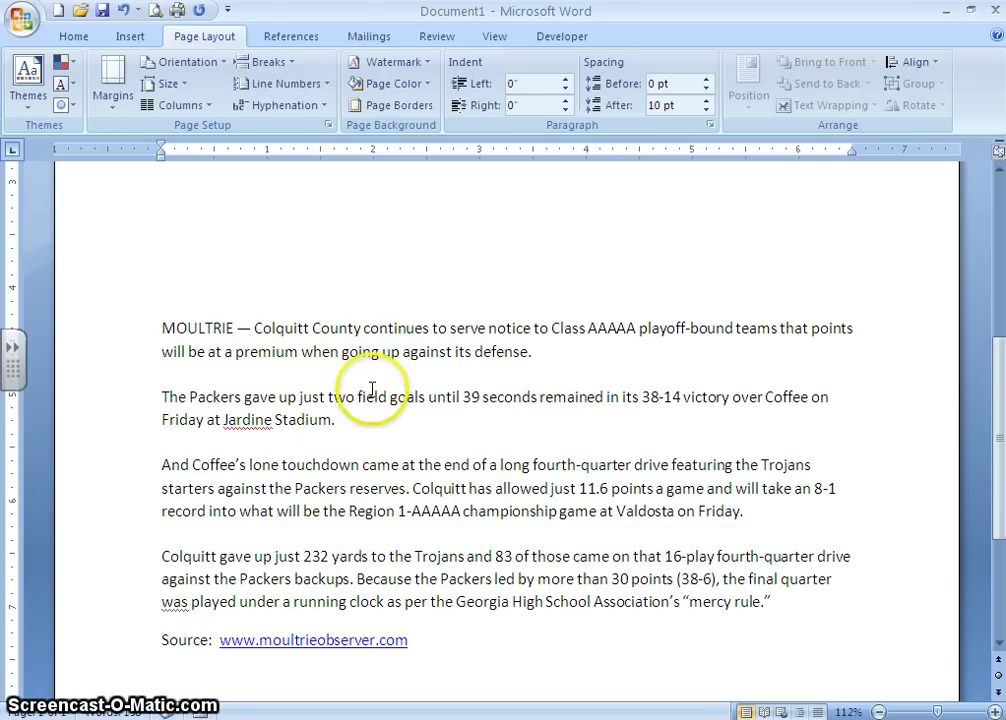
scroll(368, 405, "down", 1)
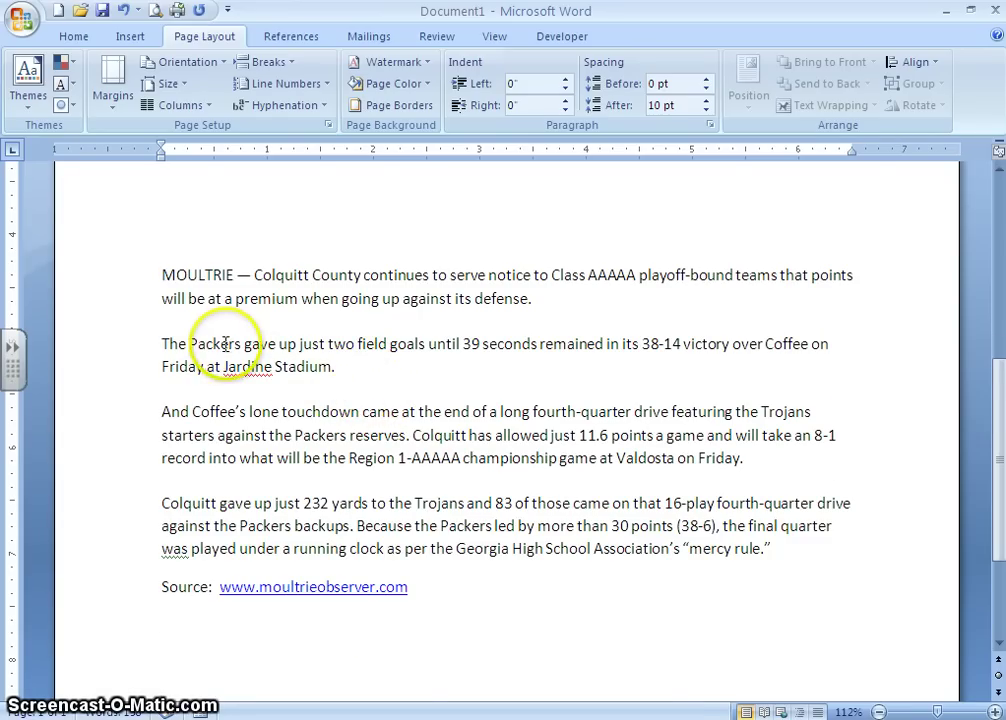
scroll(226, 343, "up", 6)
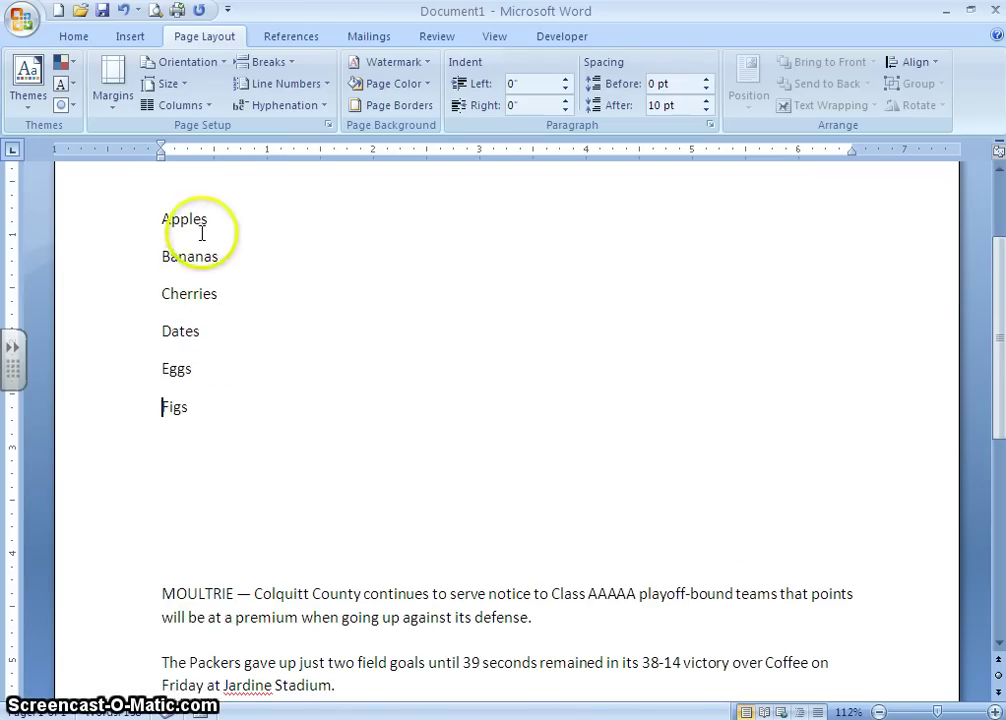
scroll(175, 409, "down", 1)
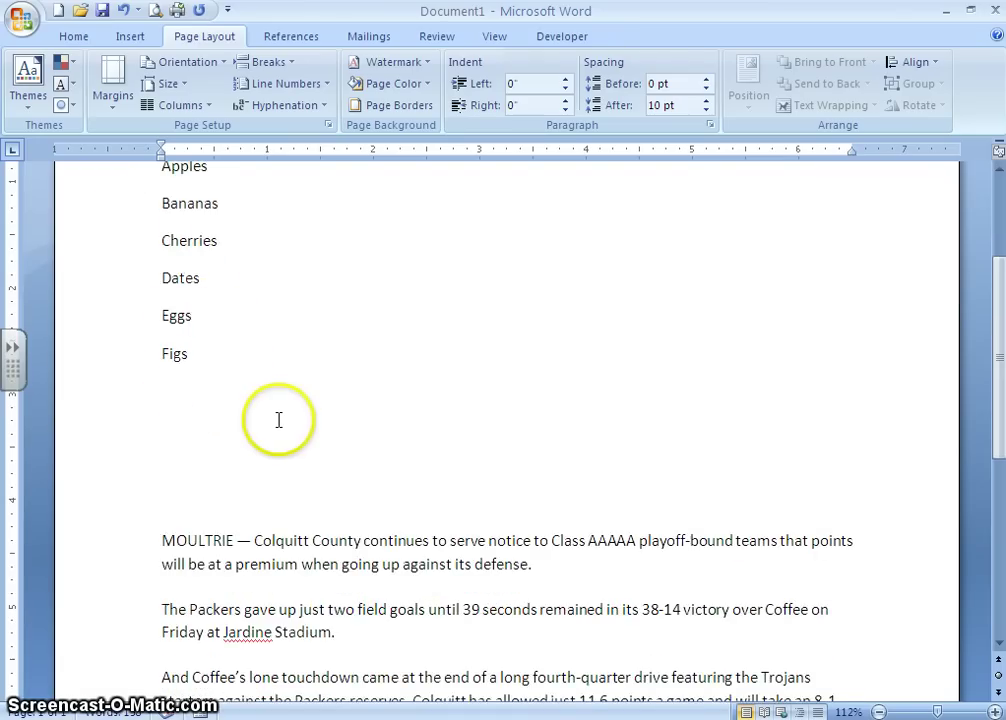
scroll(275, 418, "down", 5)
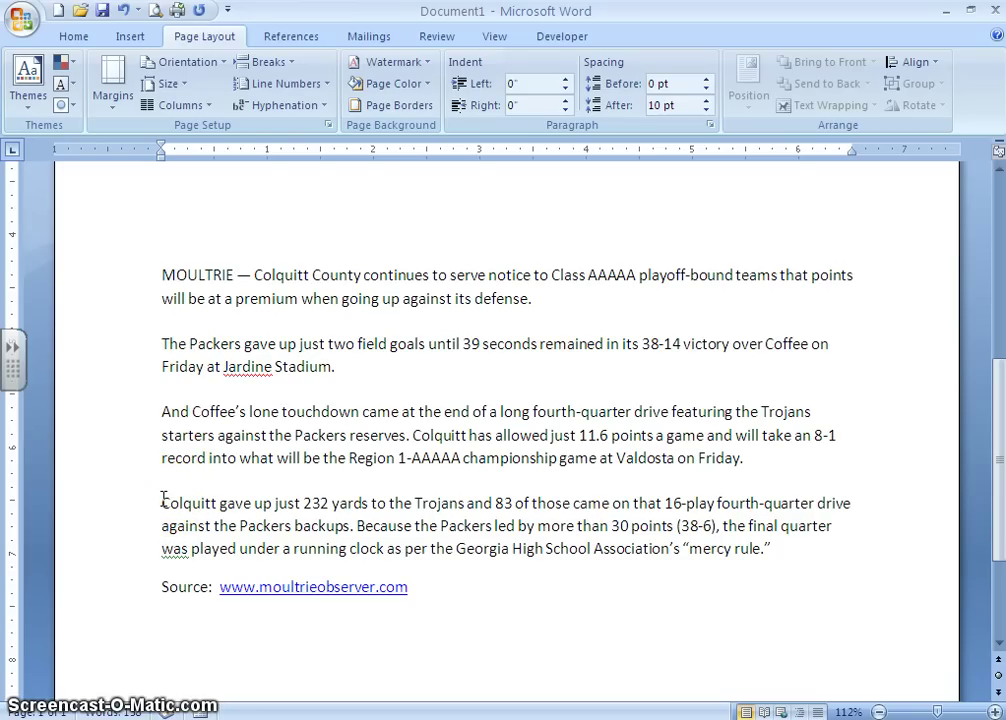
mouse_move(163, 503)
left_mouse_down()
mouse_move(242, 525)
mouse_move(472, 528)
mouse_move(672, 557)
mouse_move(790, 557)
left_mouse_up()
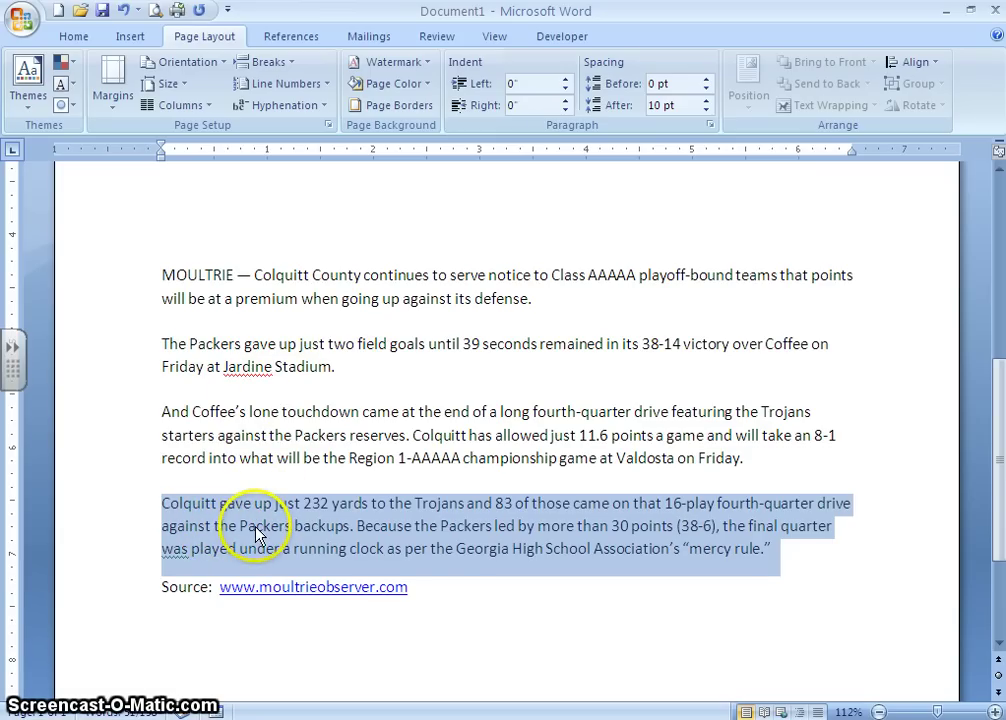
left_click_drag(255, 533, 256, 534)
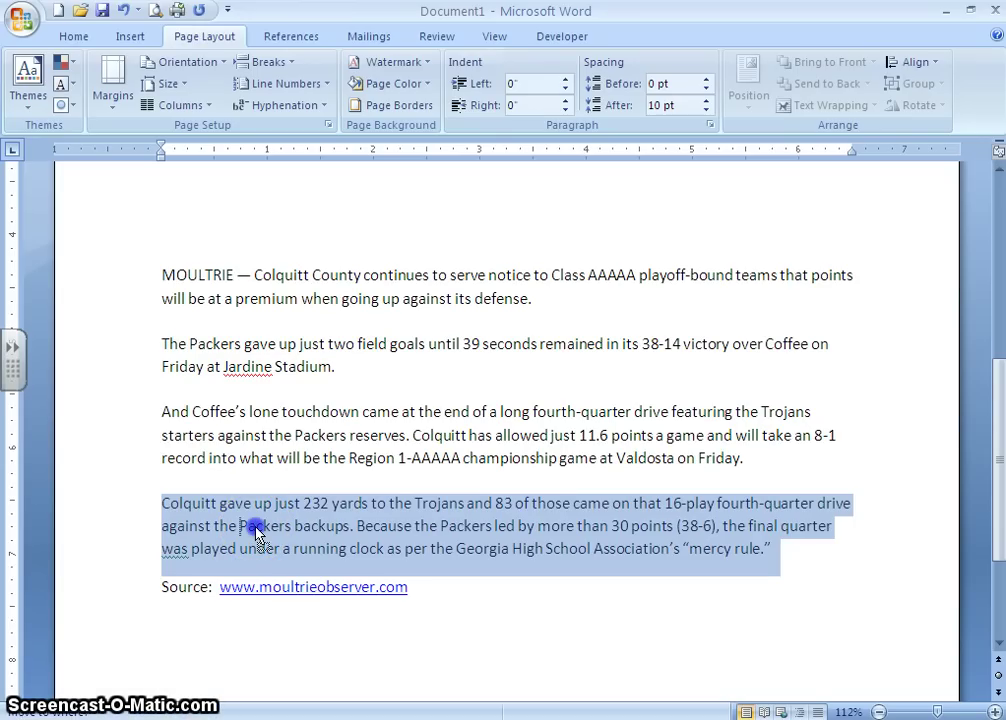
mouse_move(256, 534)
left_mouse_down()
mouse_move(171, 438)
mouse_move(157, 409)
mouse_move(160, 346)
left_mouse_up()
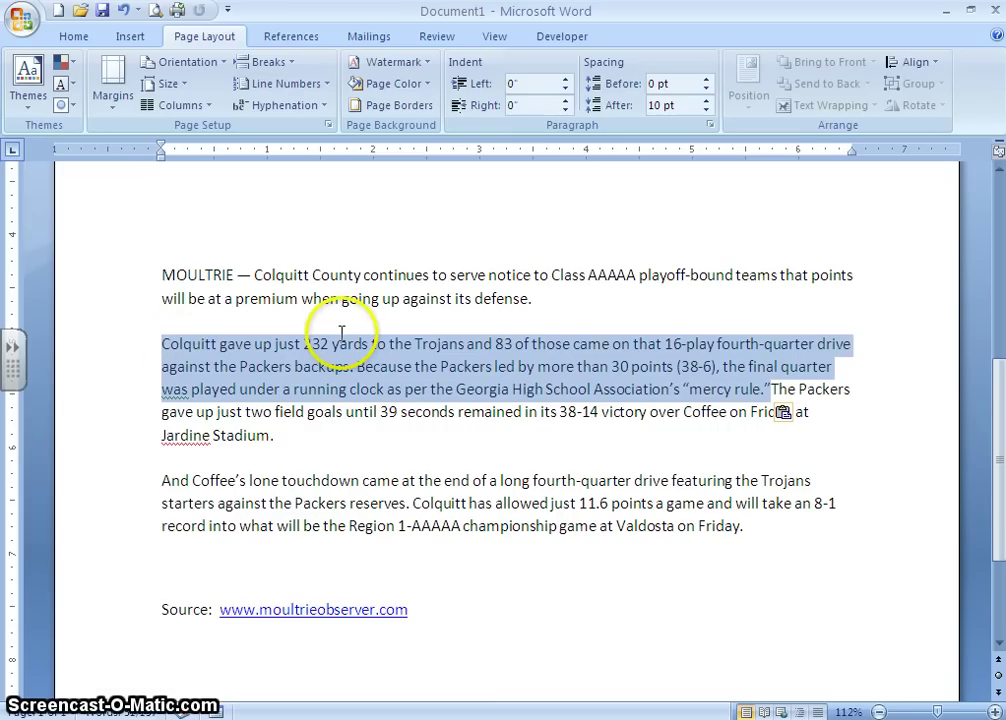
left_click_drag(771, 389, 771, 389)
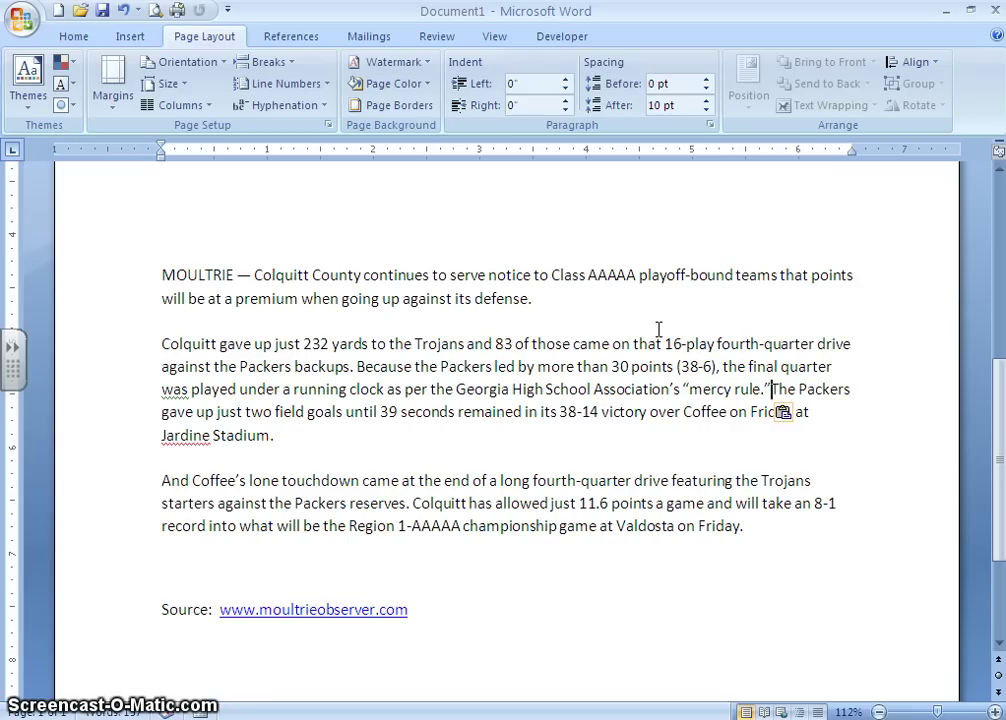
key("Return")
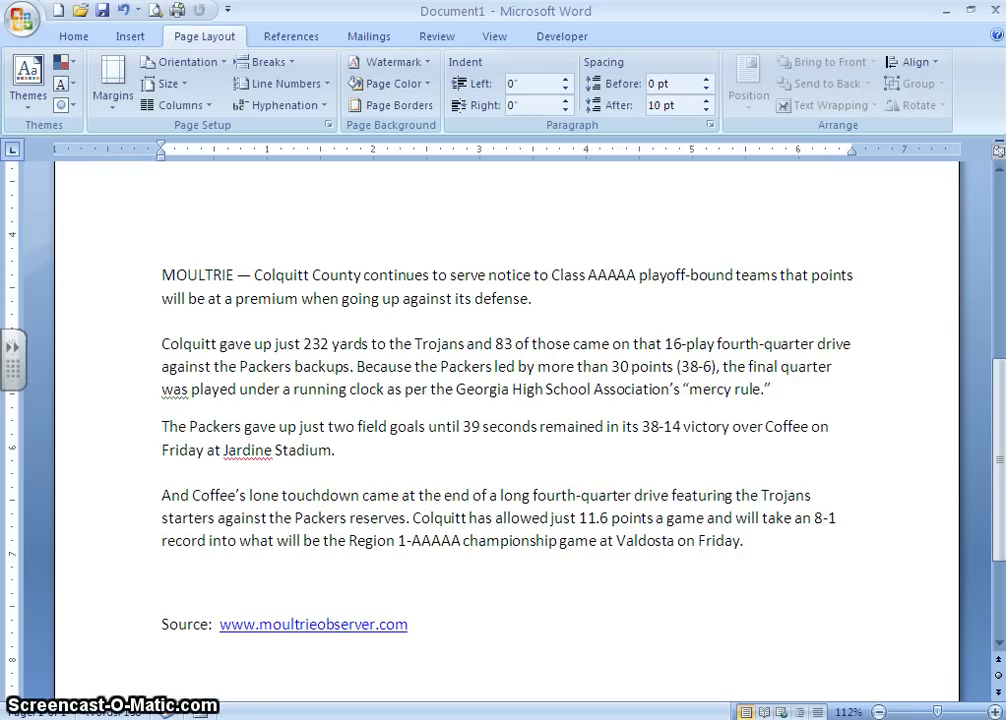
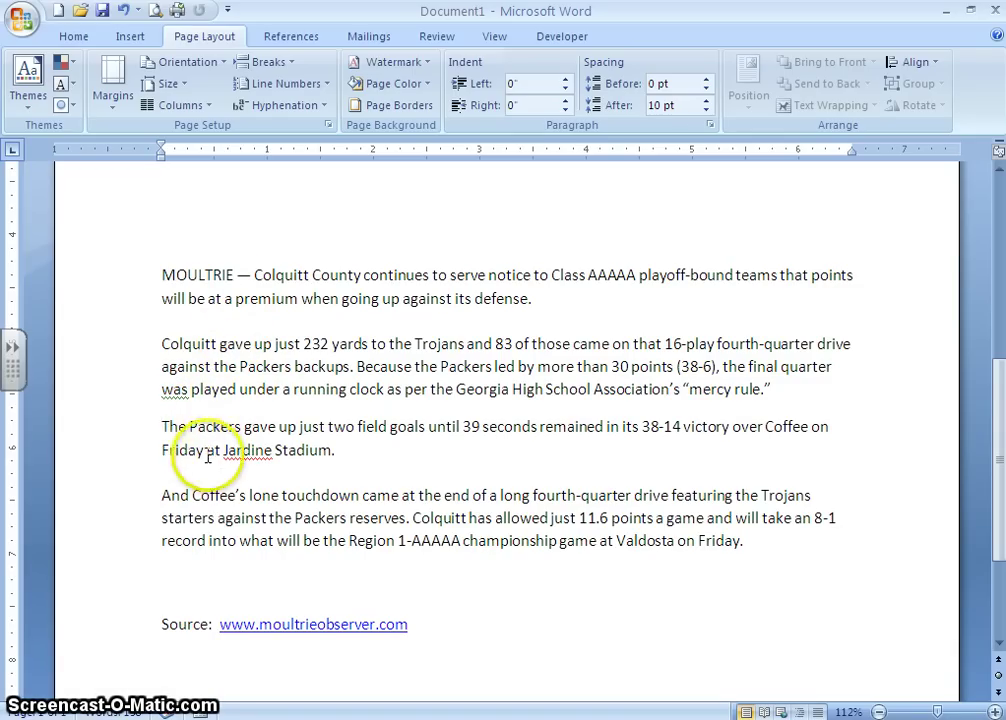
Copy the paragraph beginning "The Packers gave up" to the line directly below the MOULTRIE paragraph, keeping the original in place
left_click(165, 426)
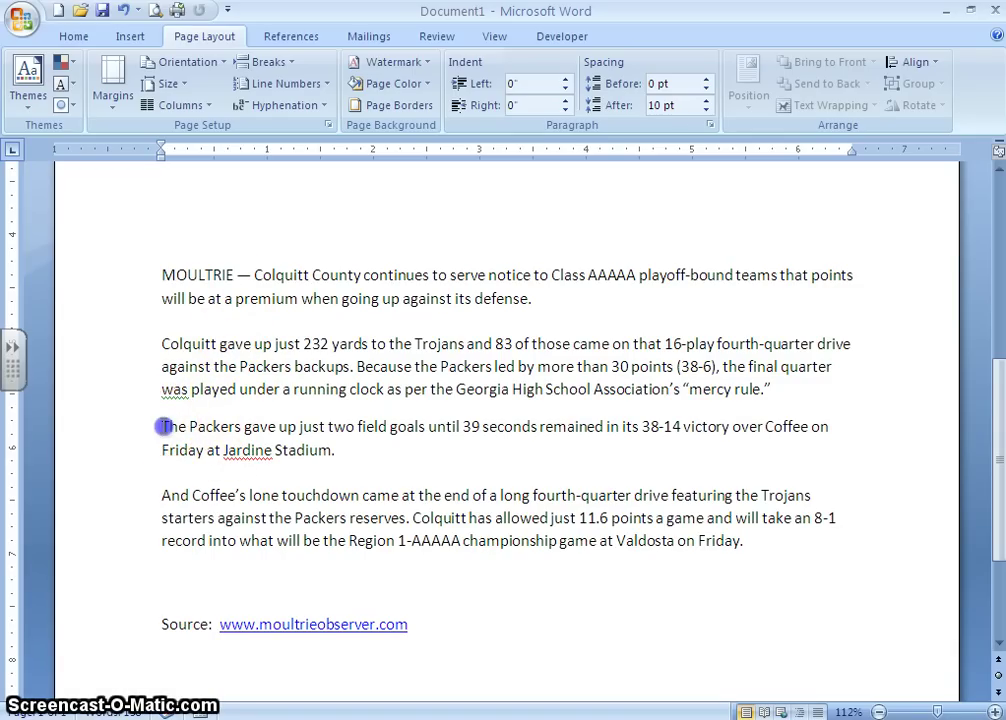
left_click_drag(165, 426, 359, 450)
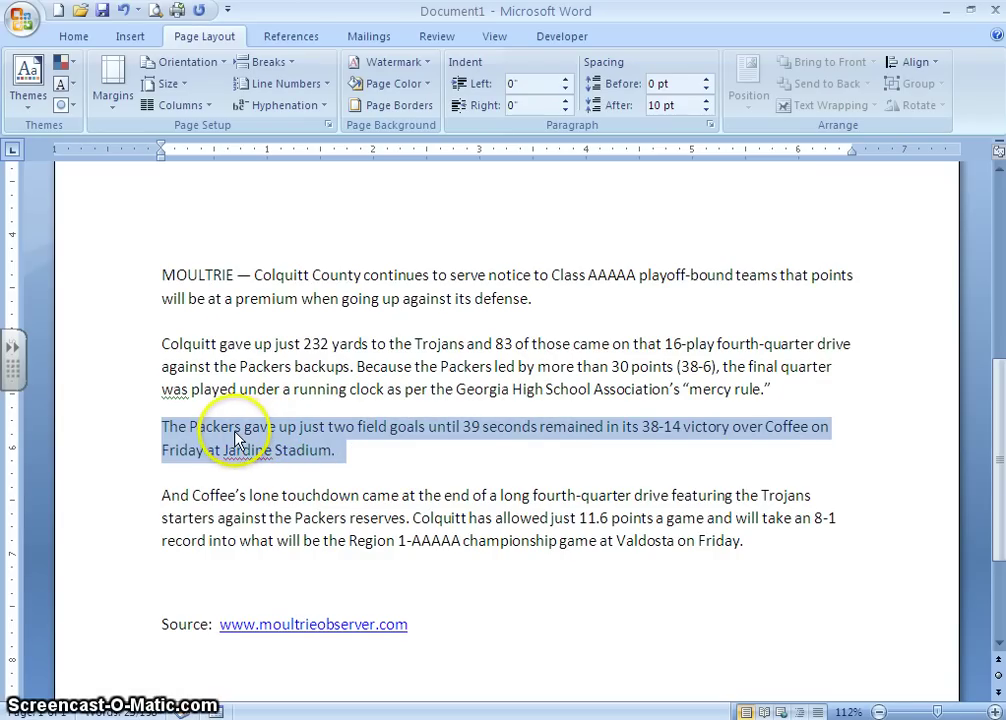
left_click_drag(235, 437, 235, 437)
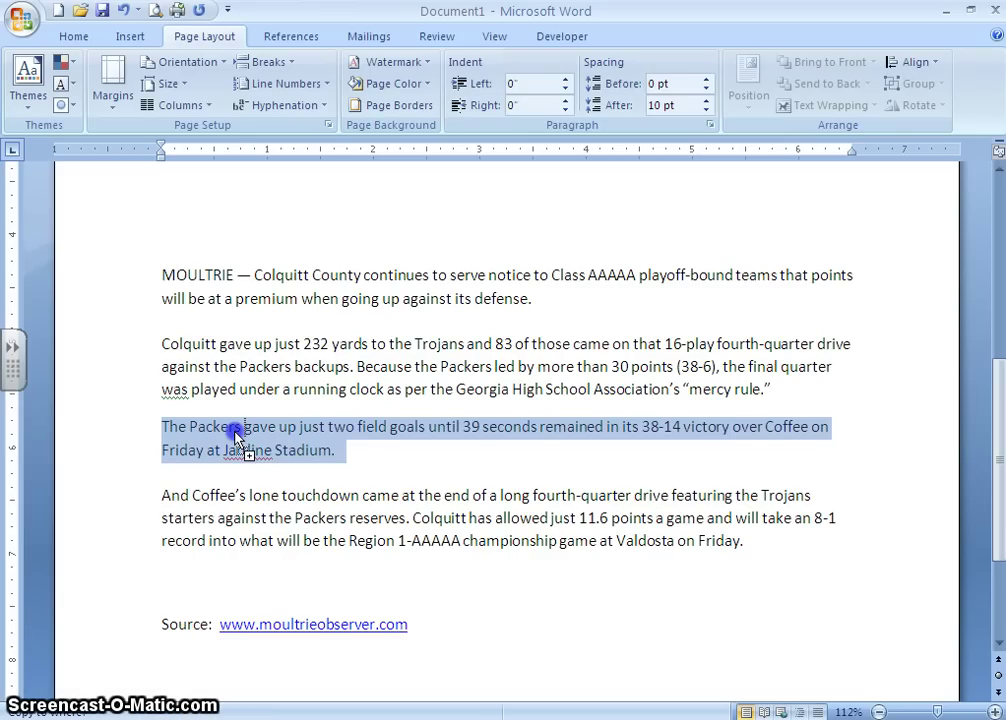
left_click_drag(235, 437, 235, 437)
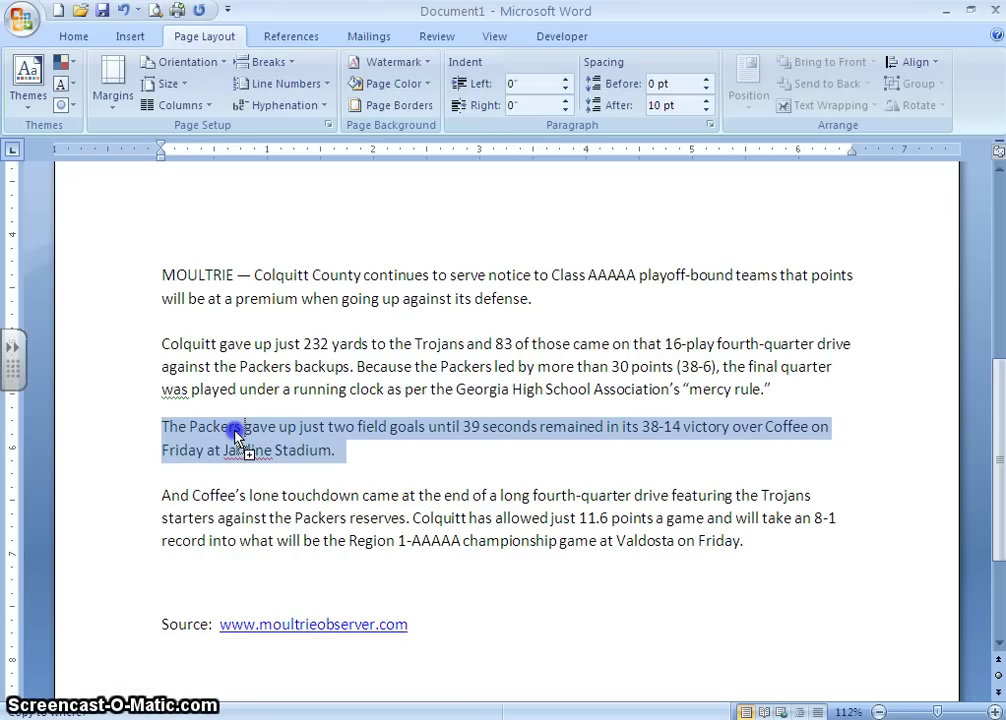
left_click_drag(235, 437, 162, 330)
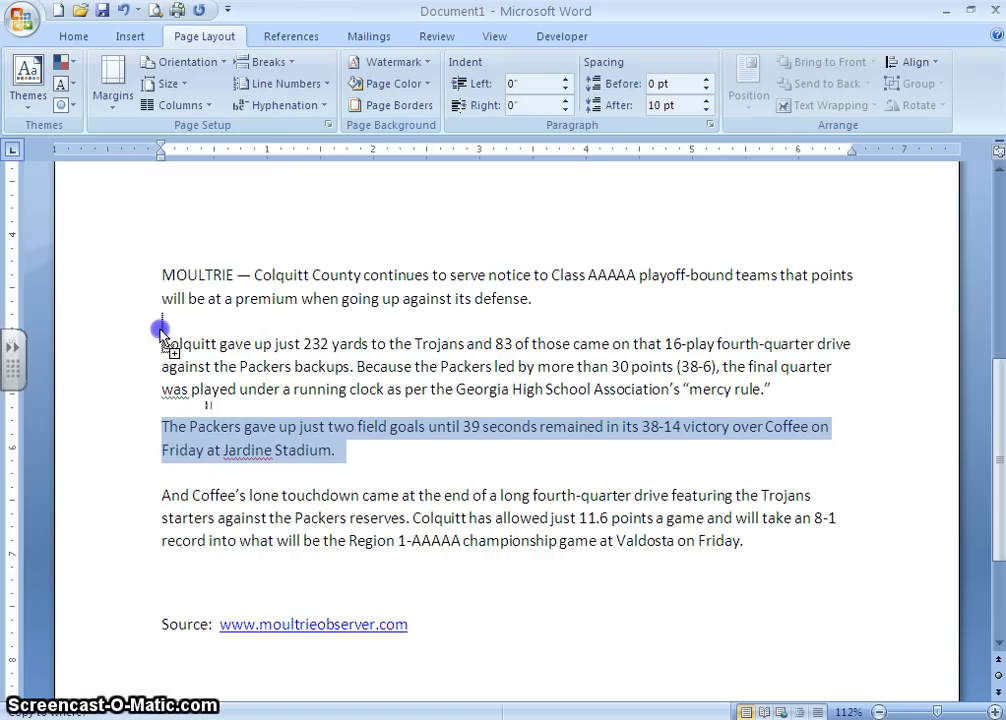
left_click_drag(162, 330, 162, 330)
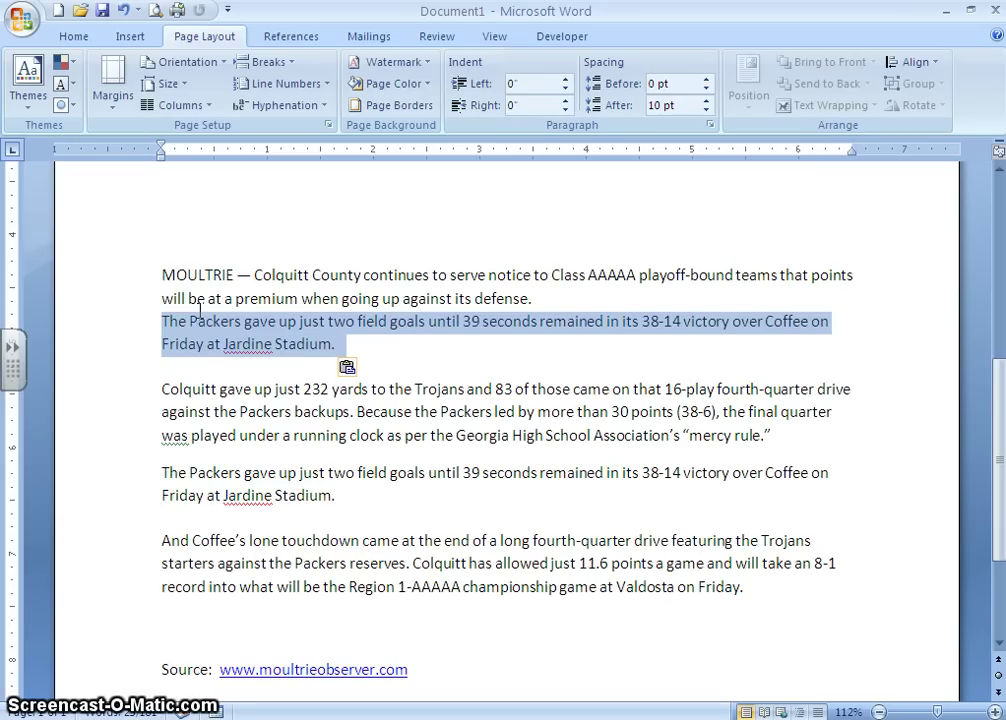
Fix the spacing between the MOULTRIE paragraph and the copied Packers paragraph so that a single paragraph break separates them
left_click(189, 345)
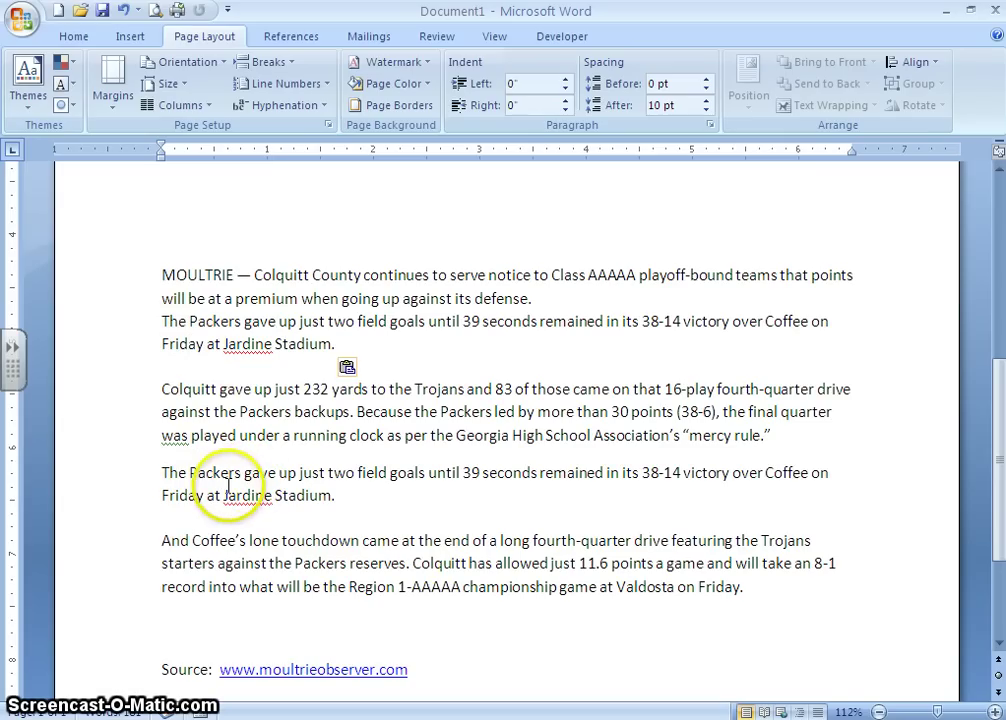
left_click(158, 320)
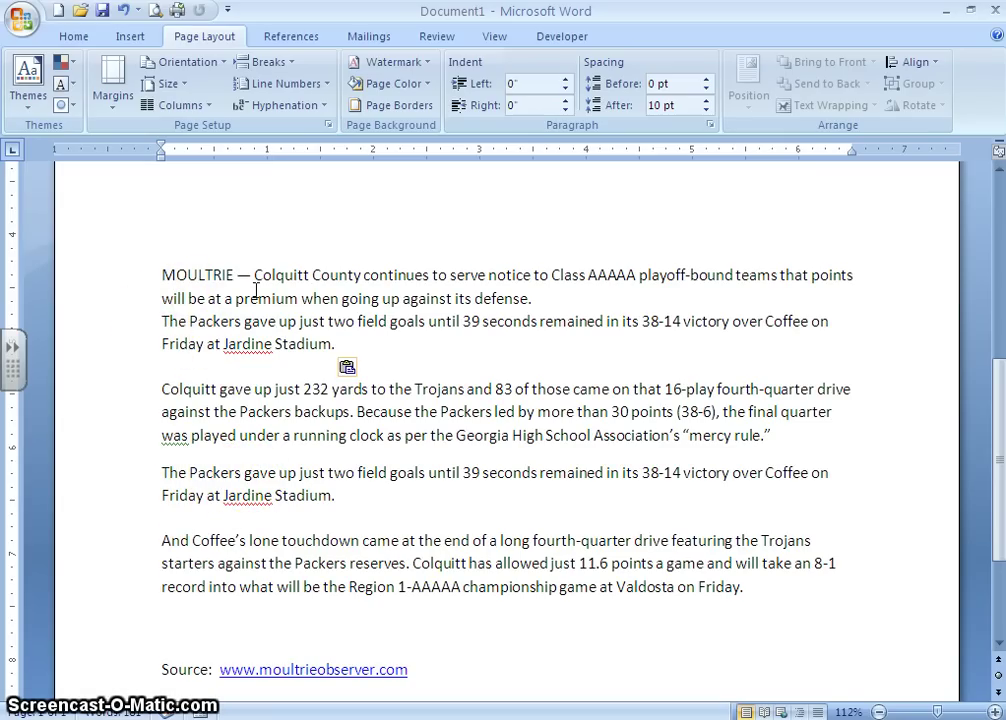
key("Return")
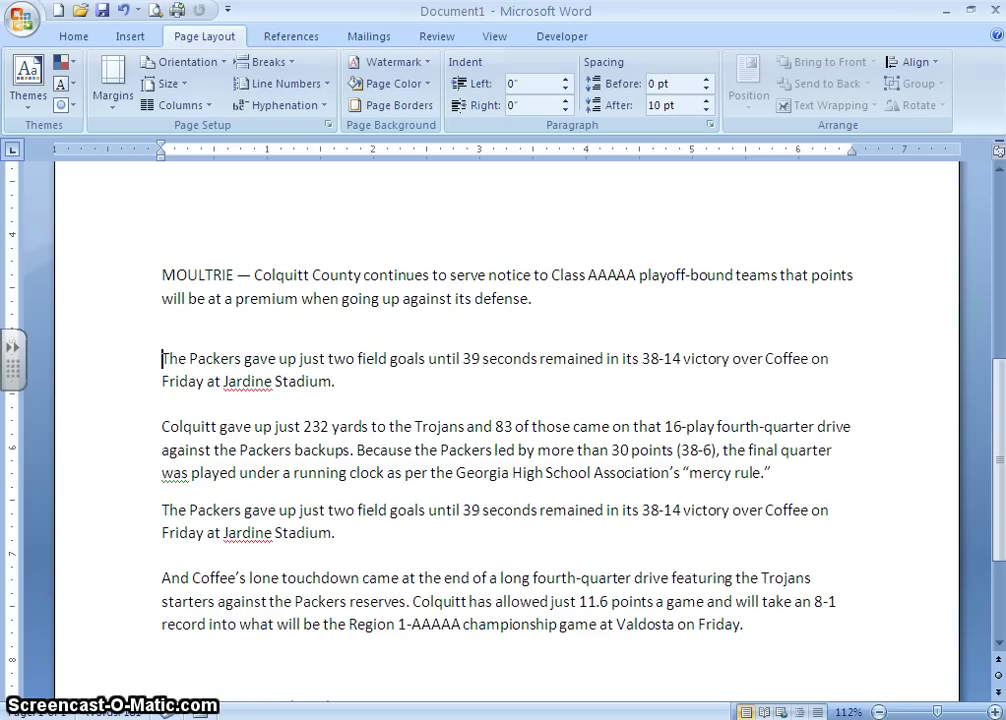
key("BackSpace")
key("Return")
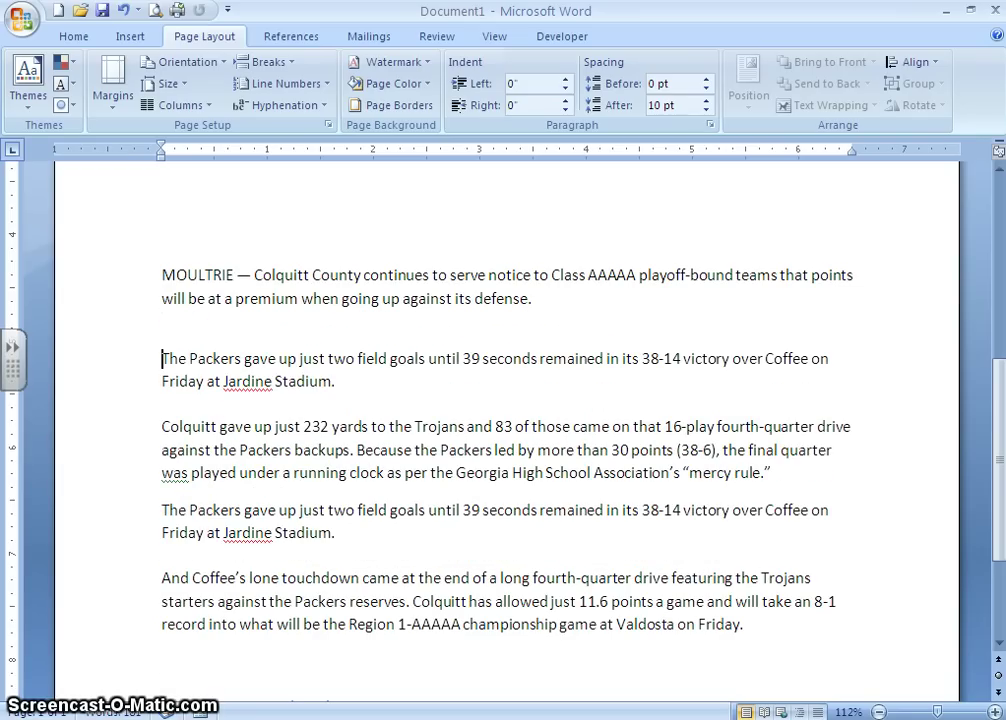
key("BackSpace")
key("BackSpace")
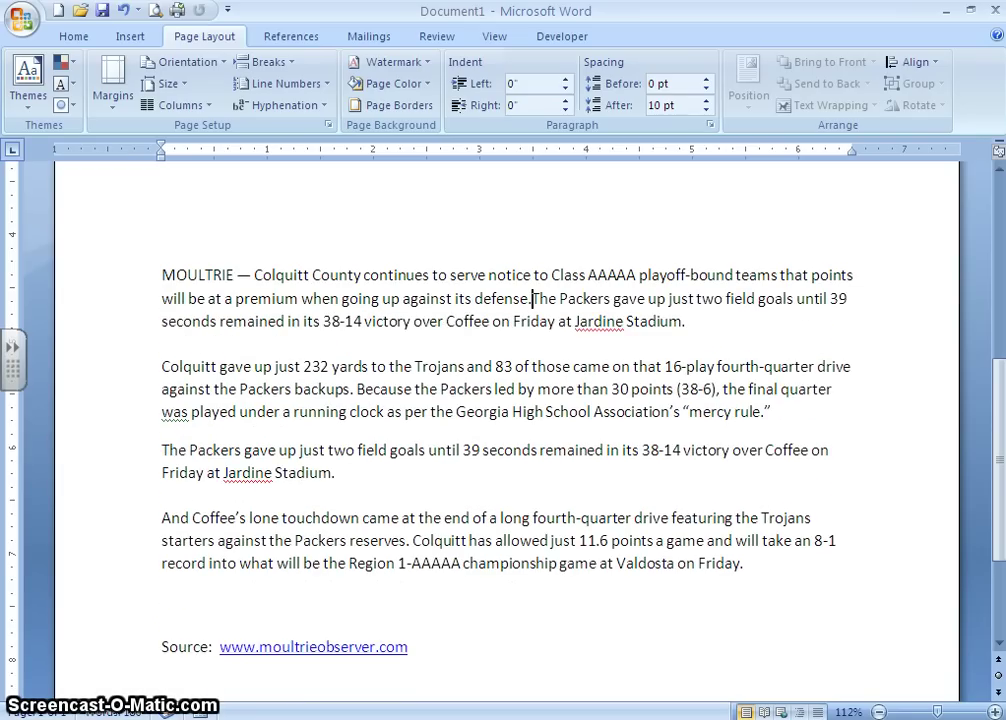
key("Return")
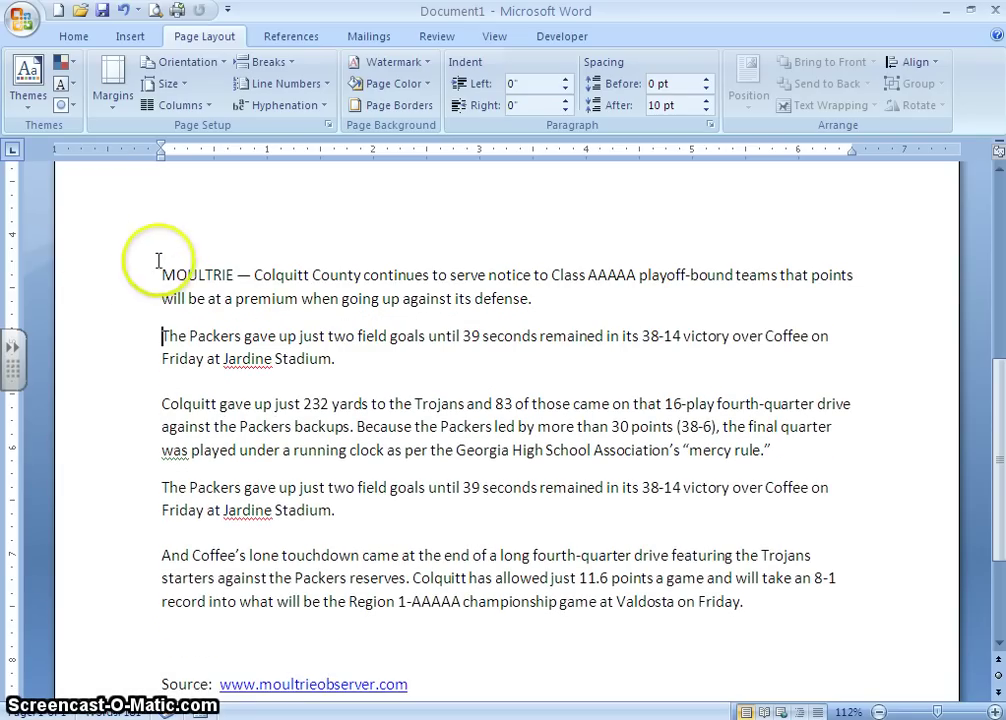
Undo the copying of the Packers paragraph and instead move the original directly below the MOULTRIE paragraph
left_click(123, 10)
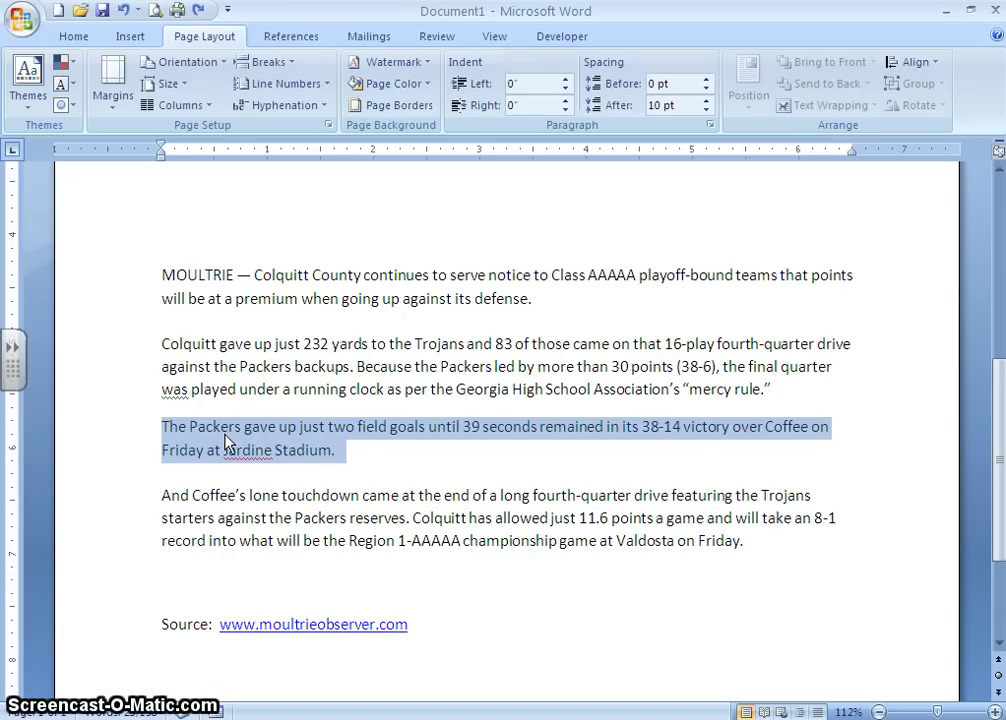
left_click_drag(226, 437, 170, 322)
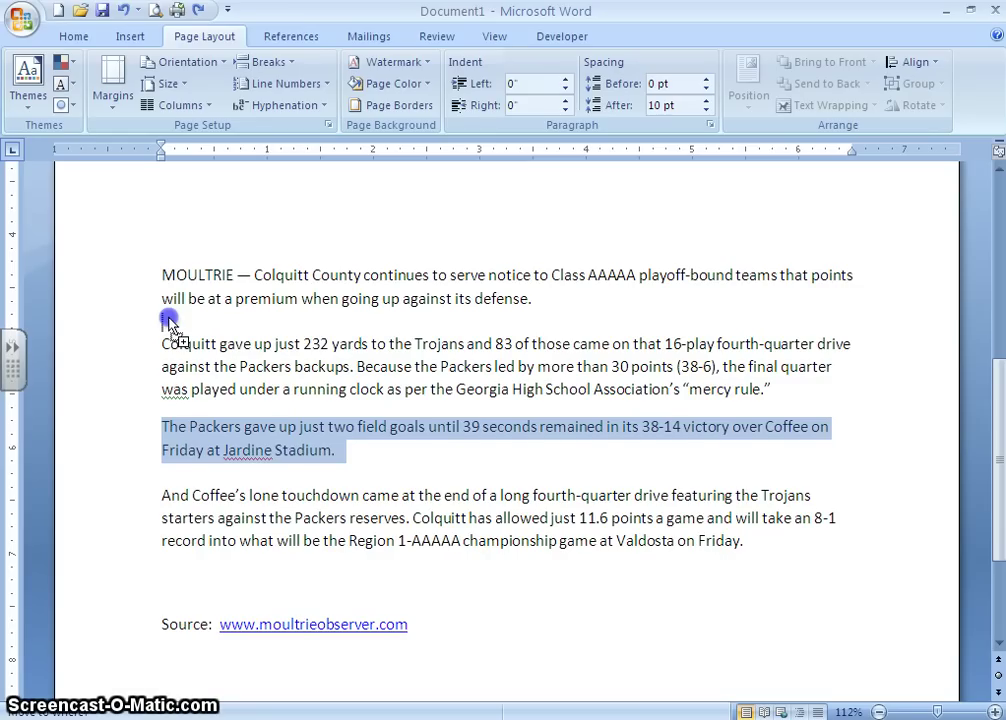
left_click_drag(170, 322, 170, 322)
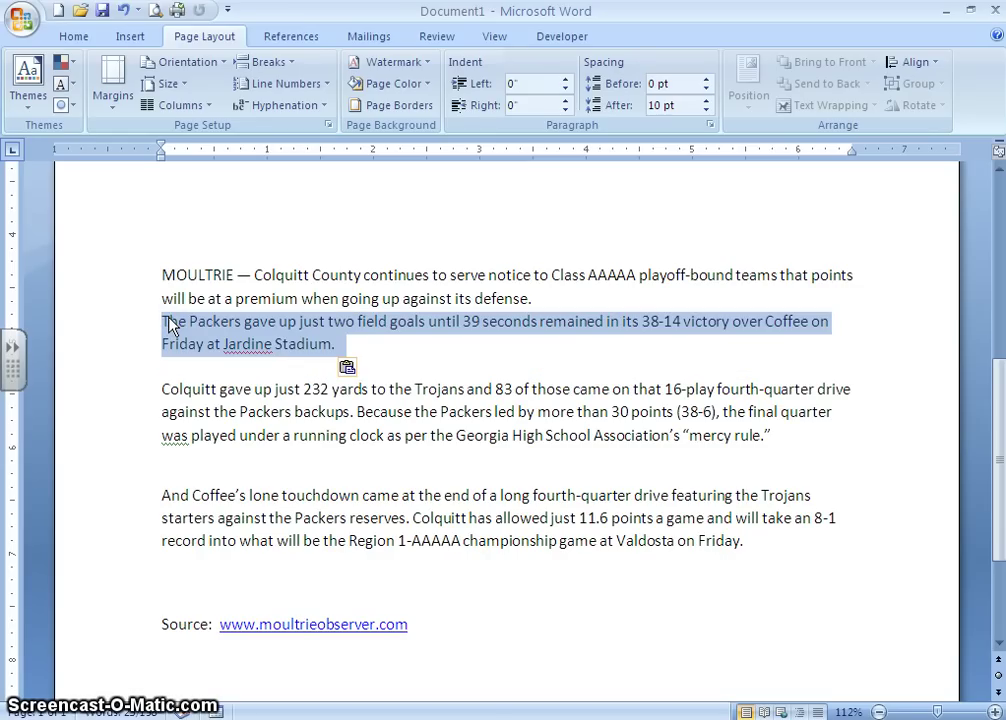
Separate the MOULTRIE and Packers paragraphs with a paragraph break and delete the leftover blank line above "And Coffee's lone touchdown"
left_click(160, 320)
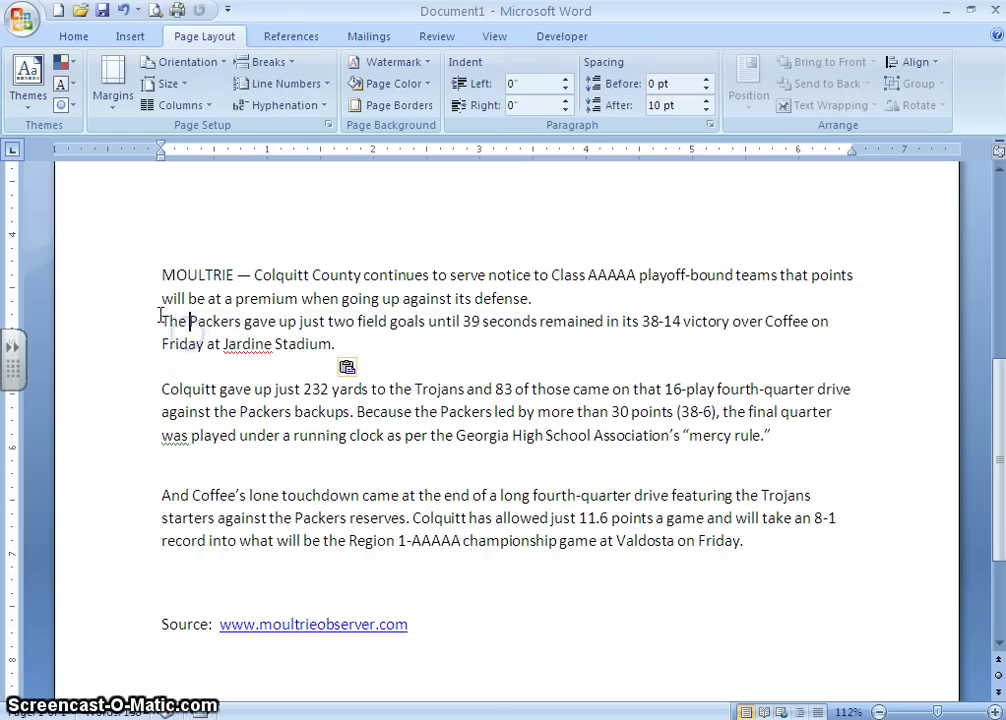
key("BackSpace")
key("Return")
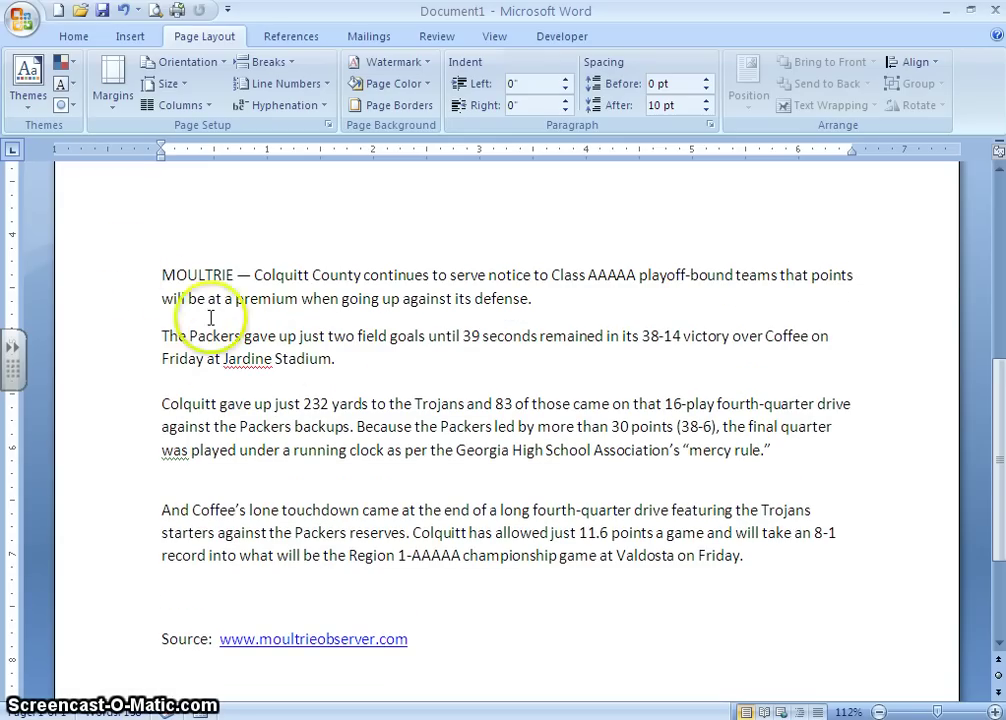
left_click(166, 482)
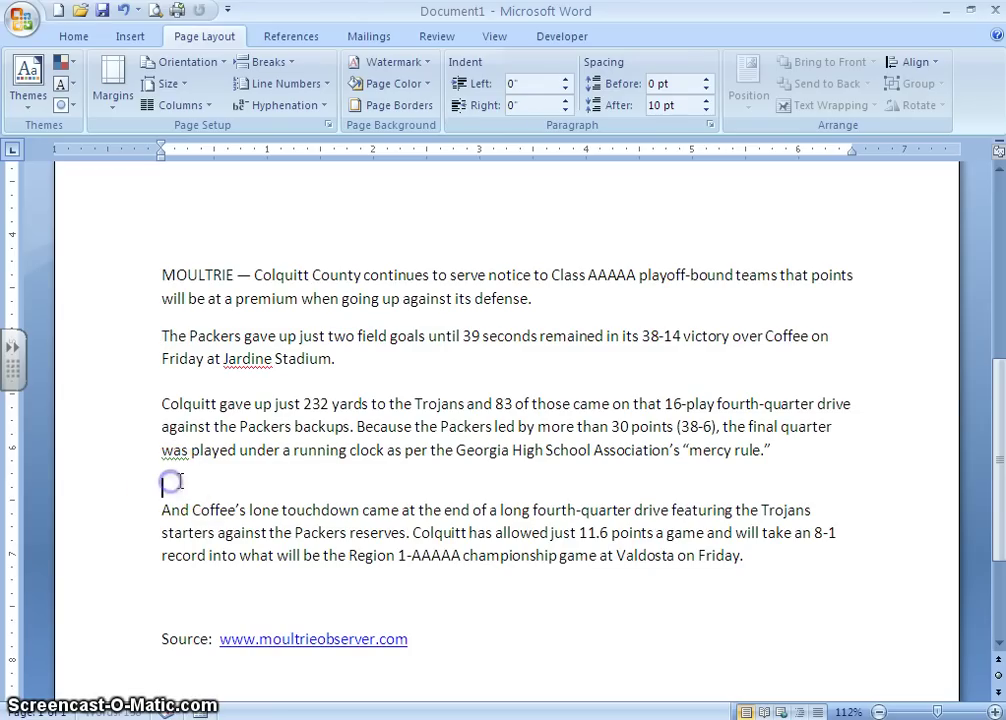
key("Delete")
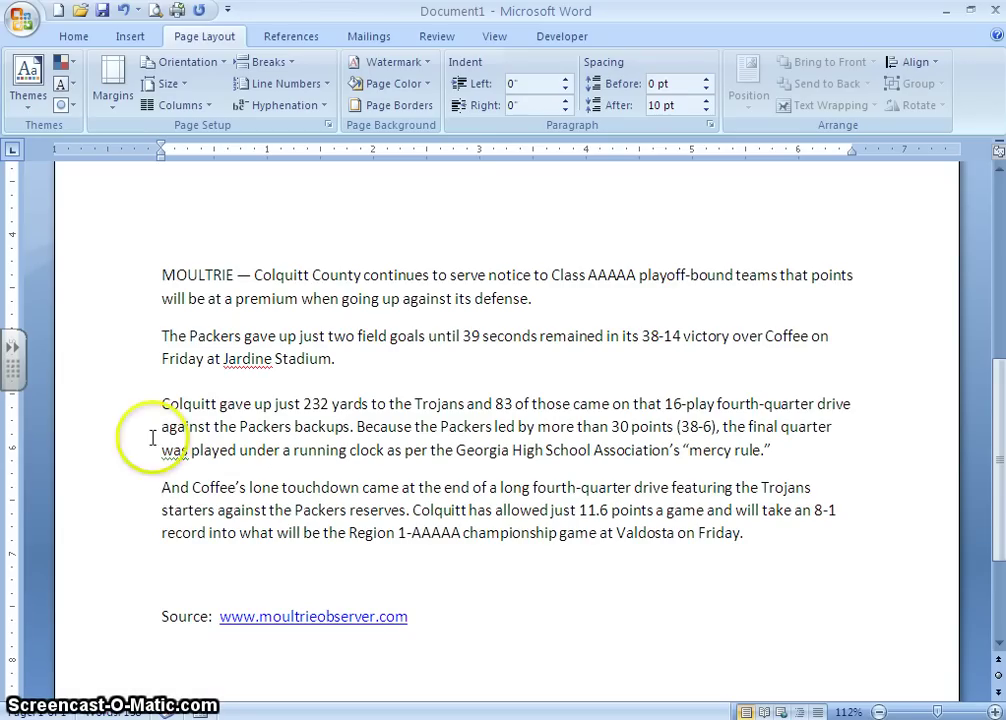
Try moving Apples from the start of the food list to the line above Figs, and undo the move
scroll(240, 450, "up", 3)
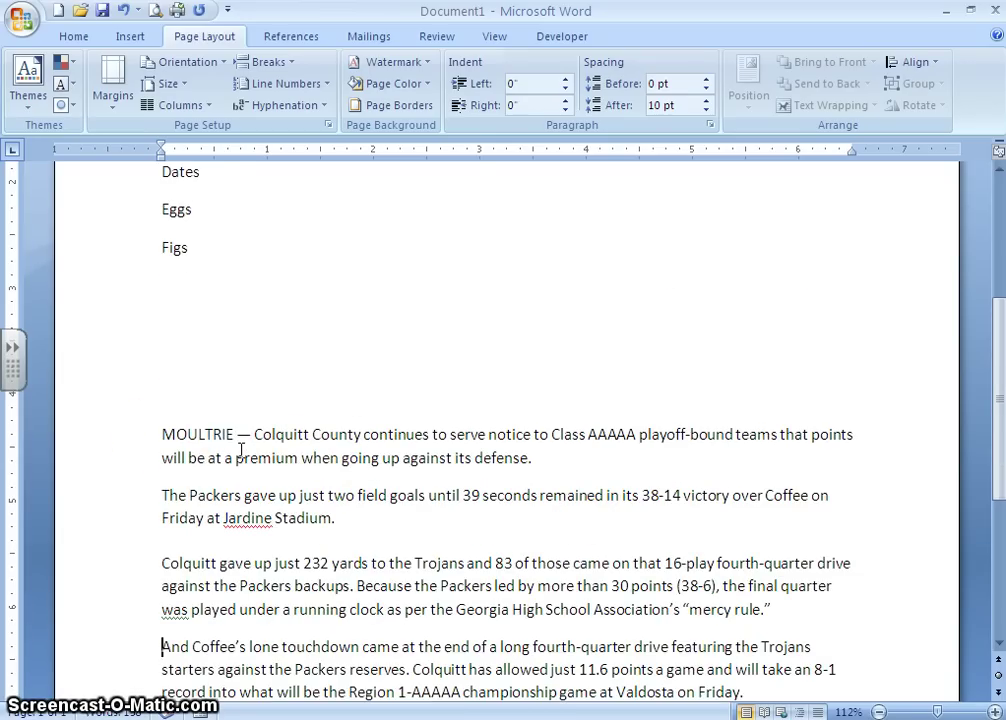
scroll(240, 450, "up", 4)
left_click(165, 330)
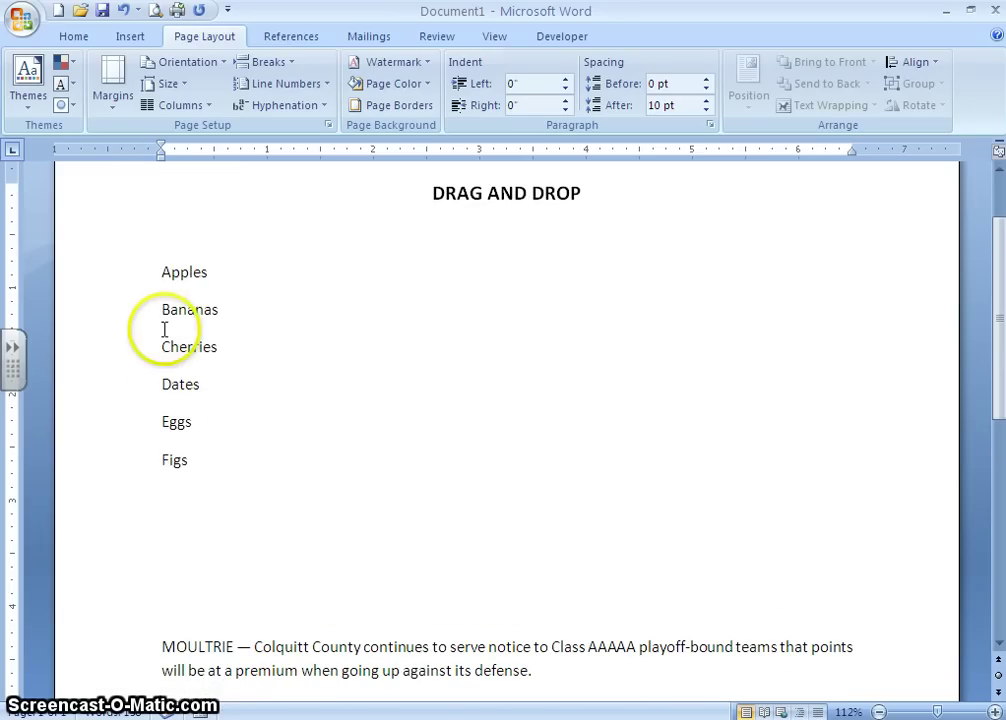
left_click(161, 272)
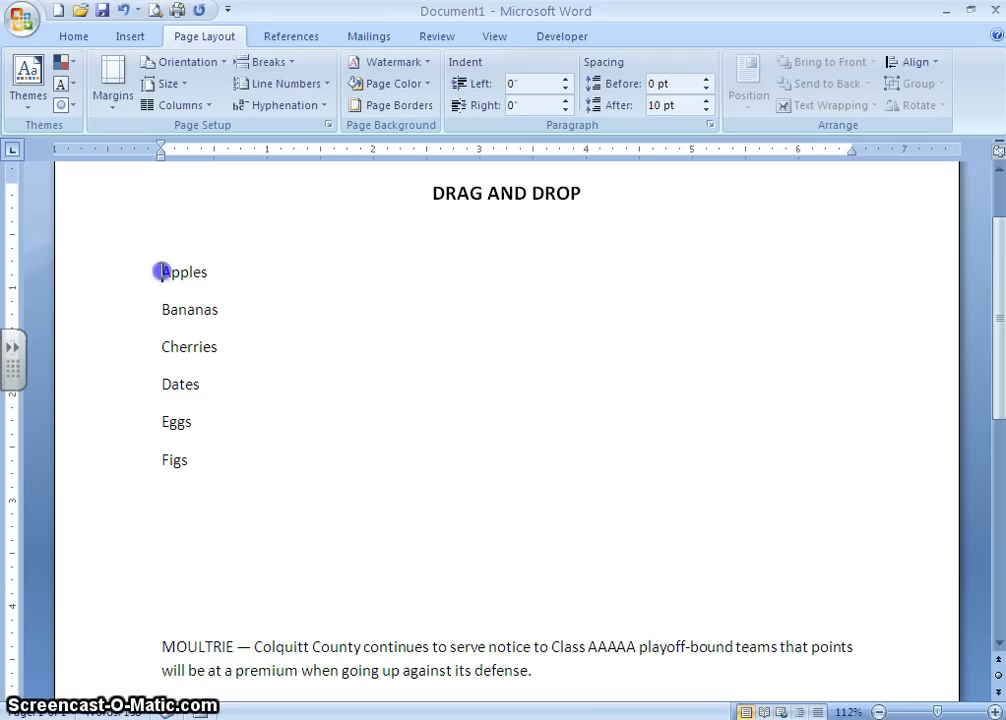
left_click_drag(161, 272, 172, 470)
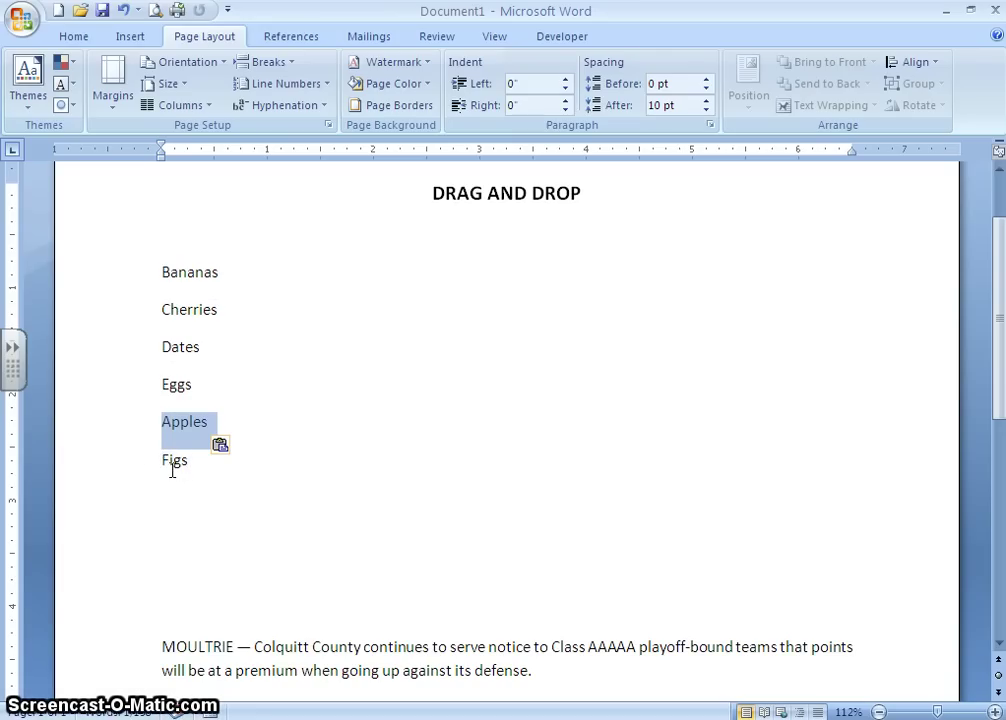
left_click(123, 10)
Copy the MOULTRIE paragraph to just above the paragraph beginning "And Coffee's lone touchdown", keeping the original in place
scroll(270, 475, "down", 6)
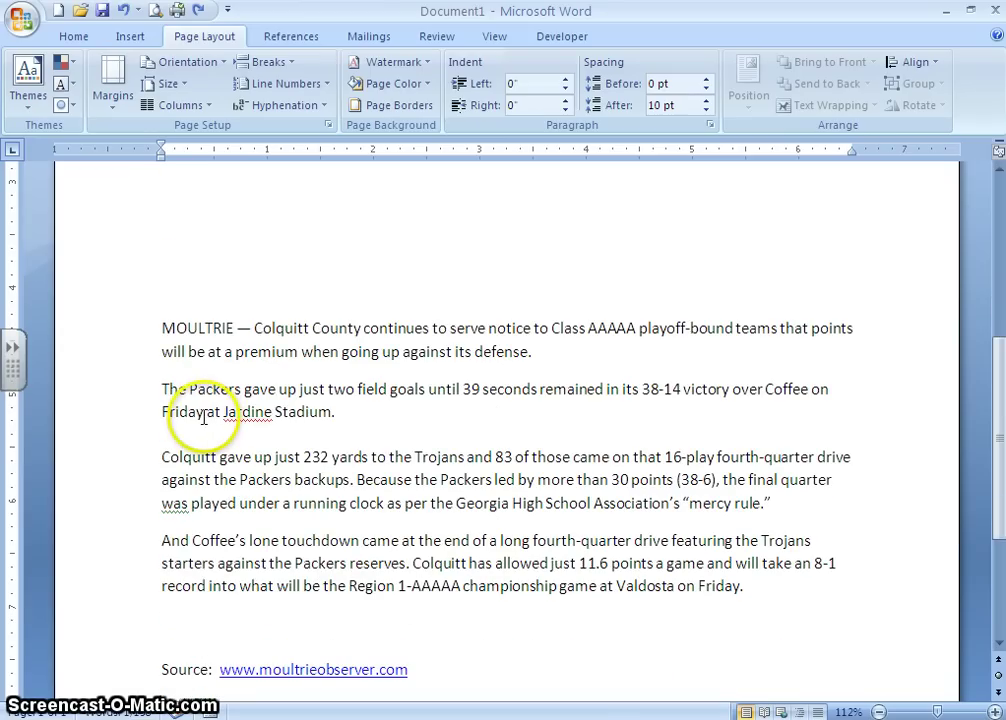
scroll(203, 418, "down", 1)
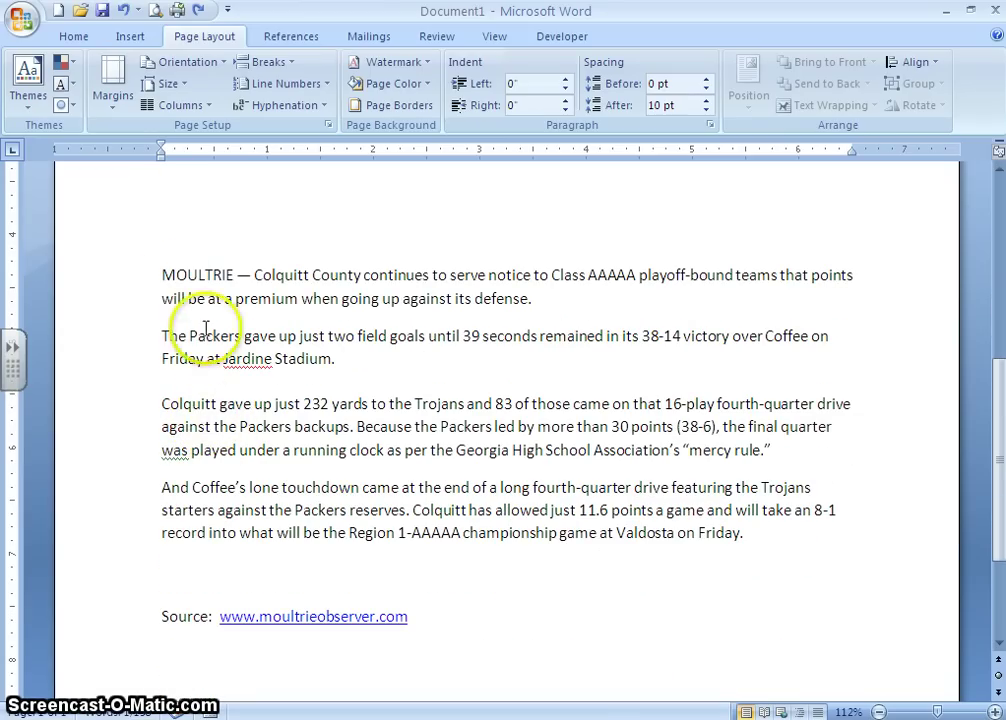
left_click_drag(162, 274, 552, 293)
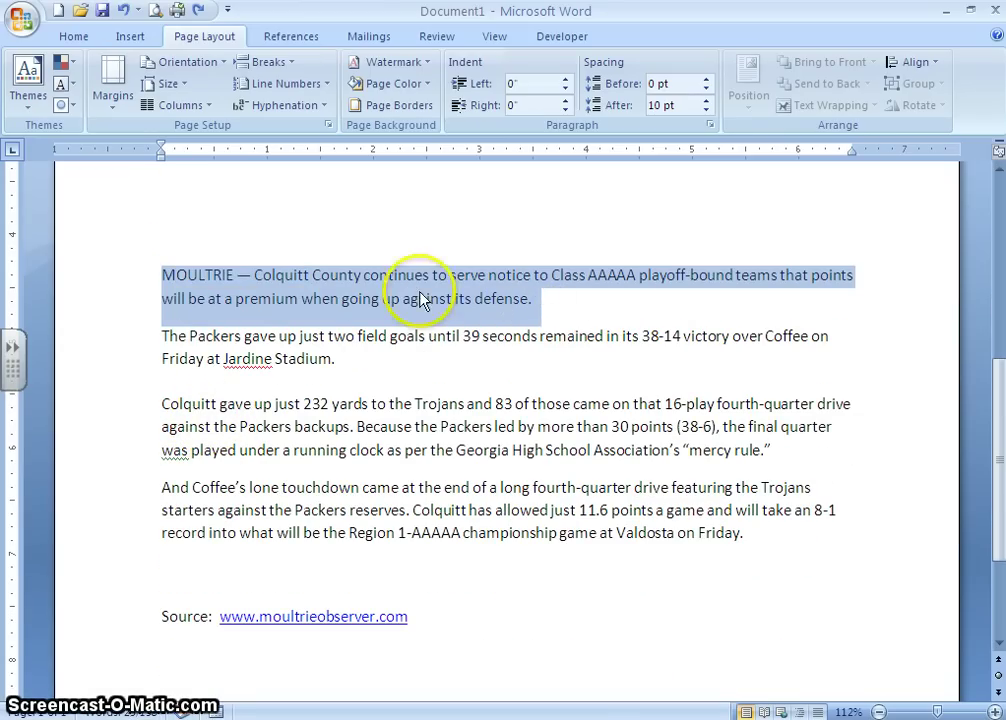
left_click(237, 279)
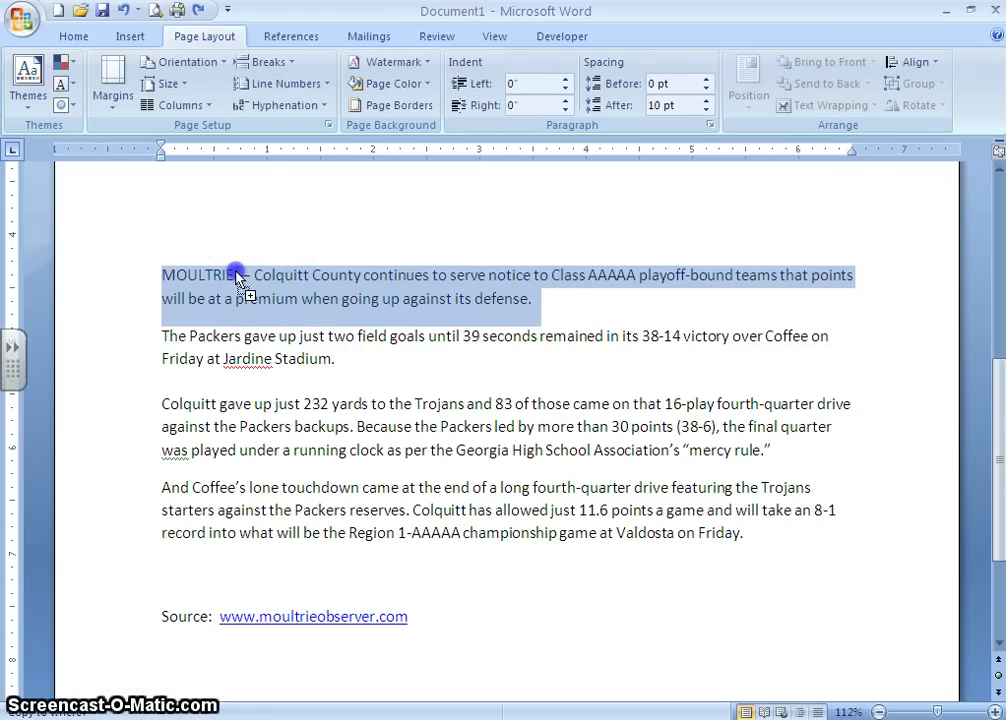
left_click_drag(237, 275, 164, 492)
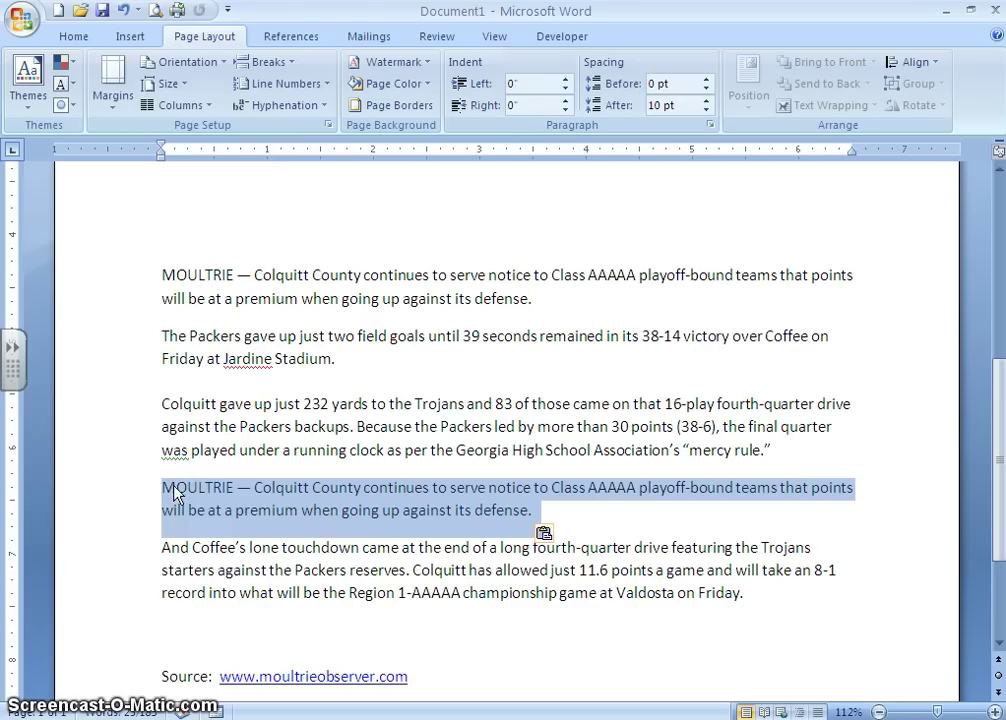
left_click(256, 505)
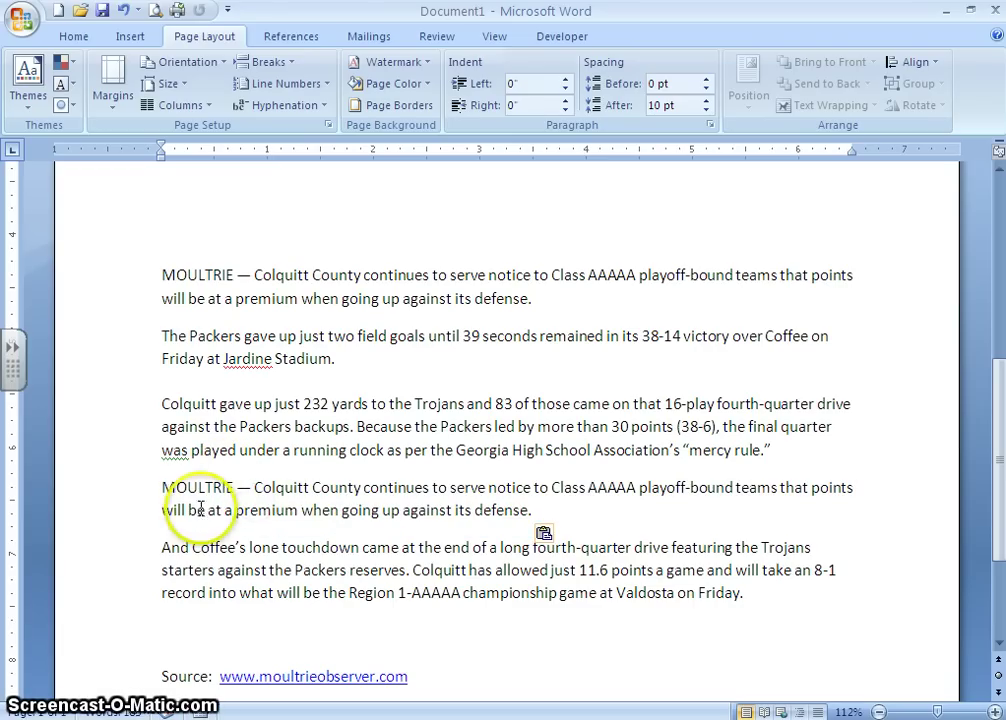